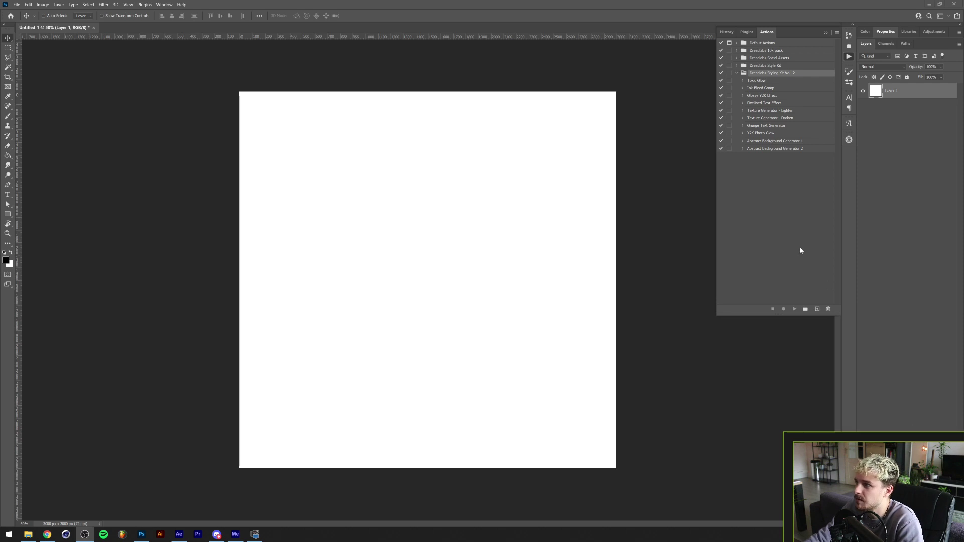
Step: Switch to the Dreadlabs Styling Kit Vol. 2 folder and look through its Previews sample images
click(801, 250)
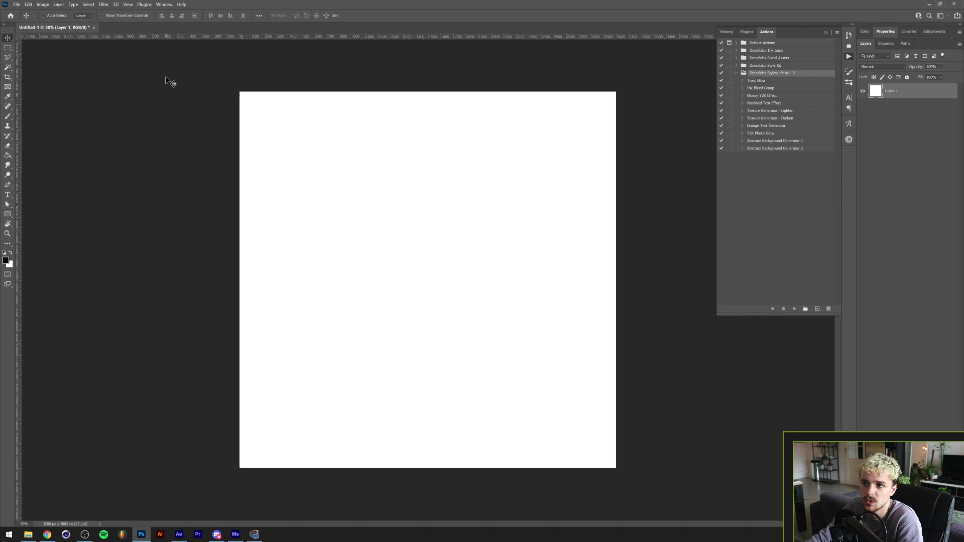
key(alt+Tab)
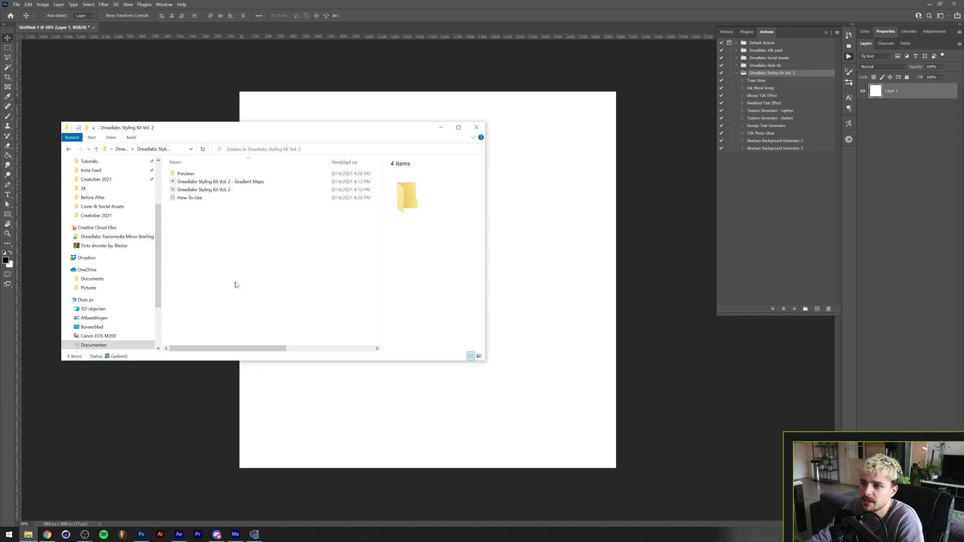
click(229, 176)
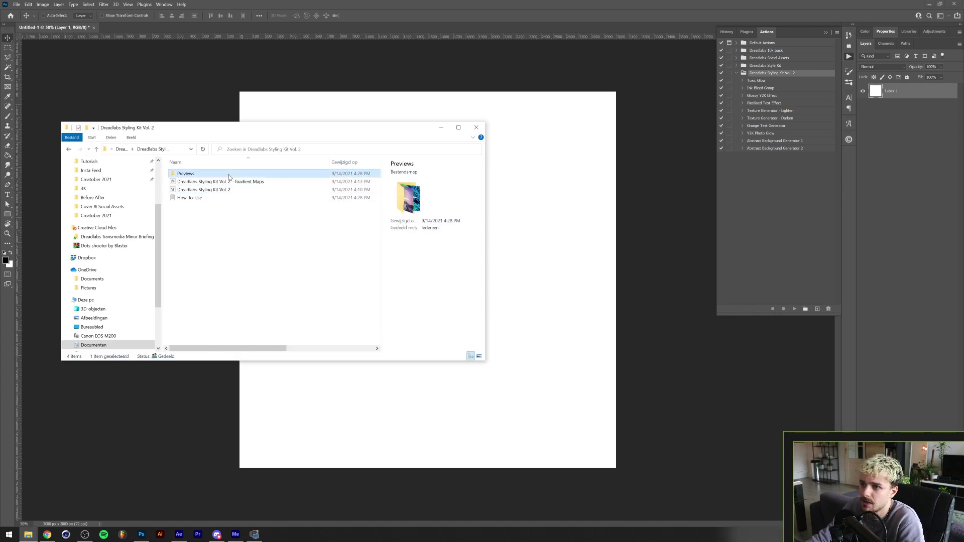
double_click(229, 175)
click(68, 149)
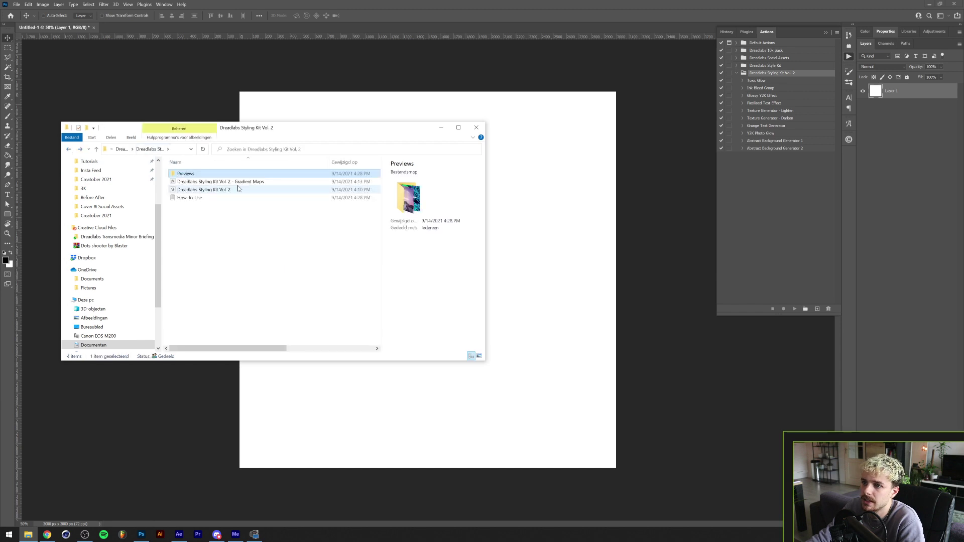
Step: Widen the Explorer window and open the How-To-Use text file in Notepad
drag(485, 205, 644, 206)
click(230, 198)
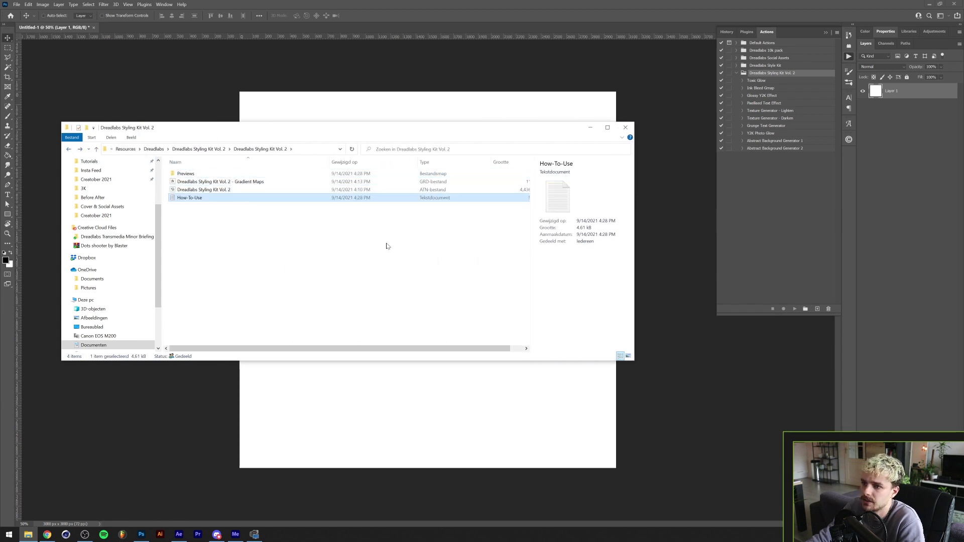
double_click(239, 199)
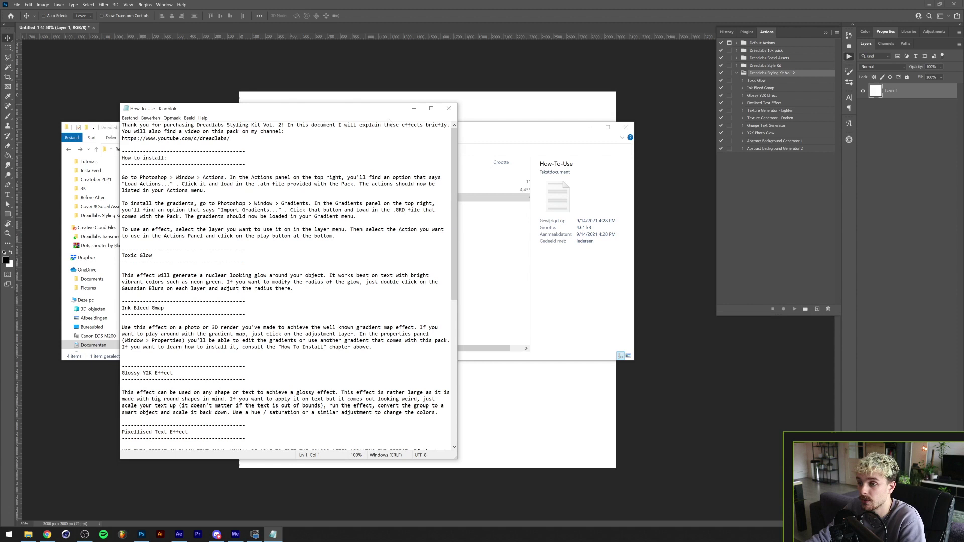
Step: Close the How-To-Use notes in Notepad and the kit's Explorer window
click(449, 108)
click(626, 127)
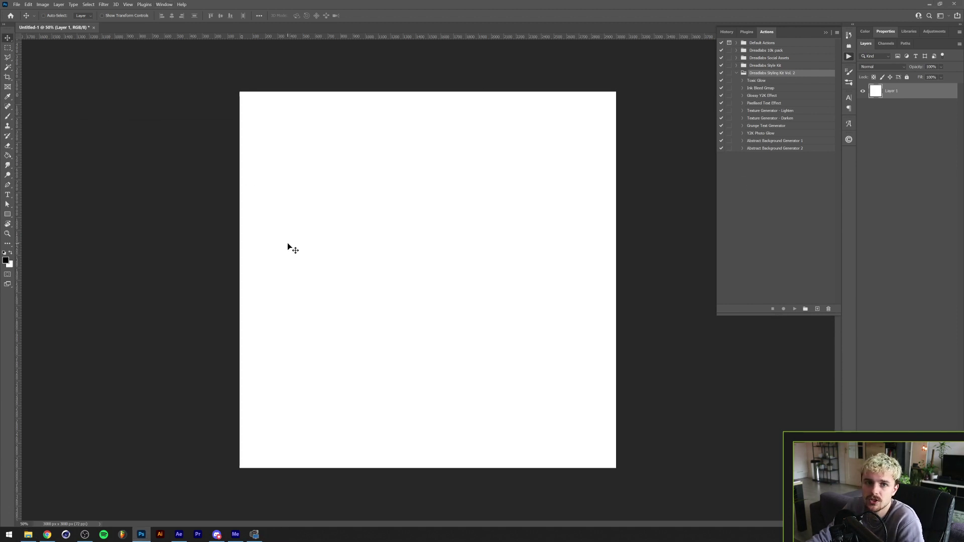
click(764, 141)
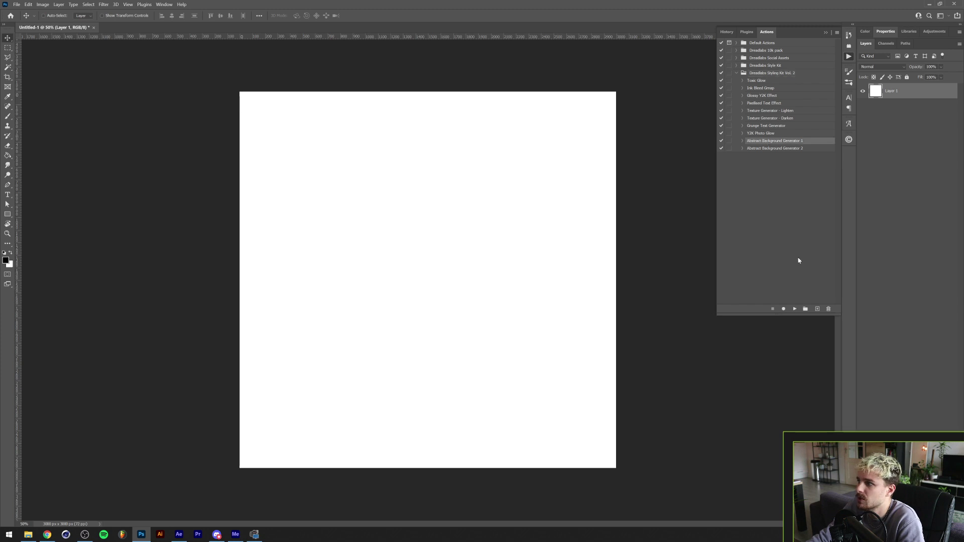
click(795, 309)
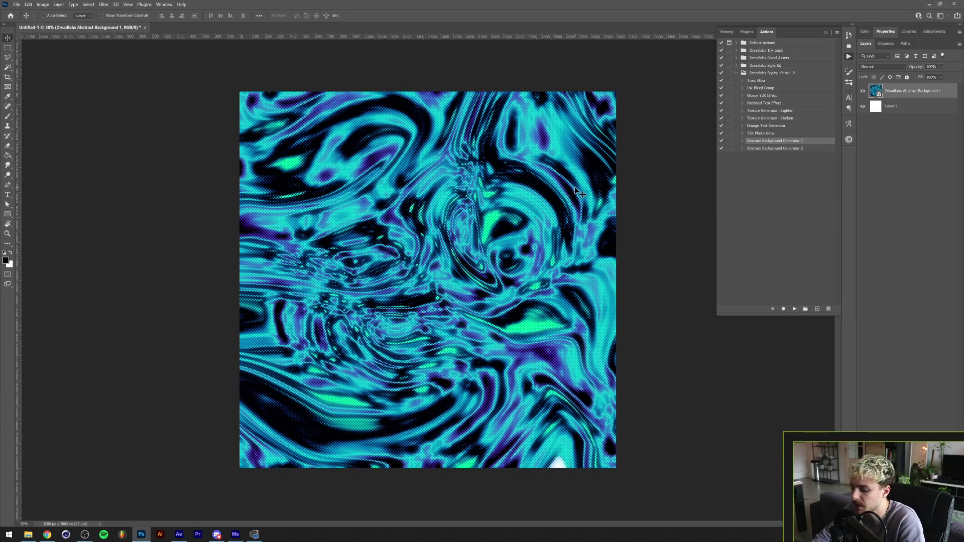
key(Delete)
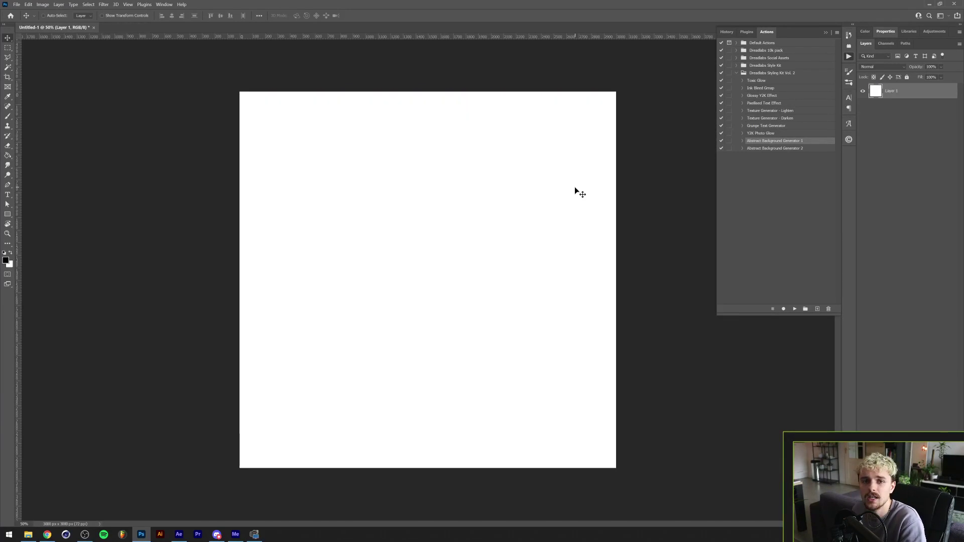
Step: Delete the existing Dreadlabs Styling Kit Vol. 2 action set from the Actions panel
click(165, 4)
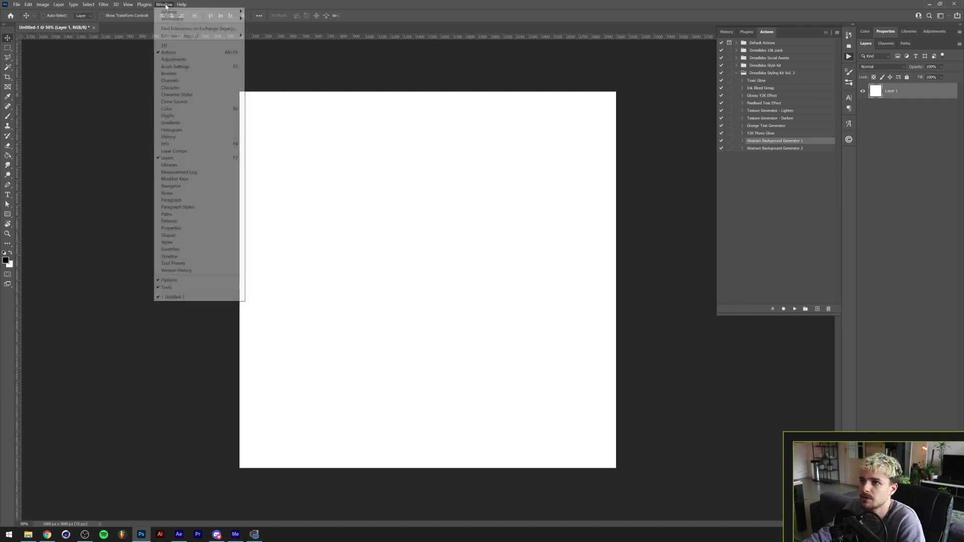
click(640, 126)
click(767, 74)
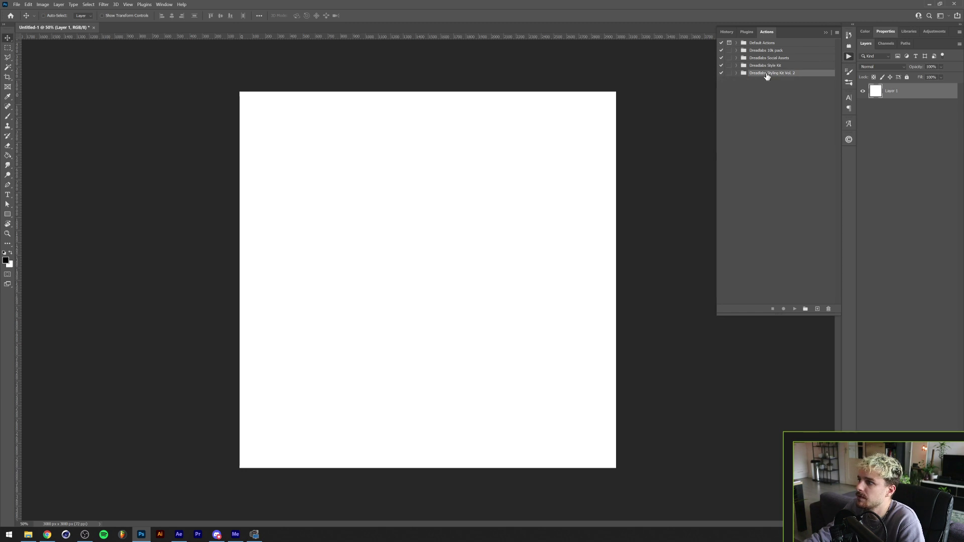
click(828, 308)
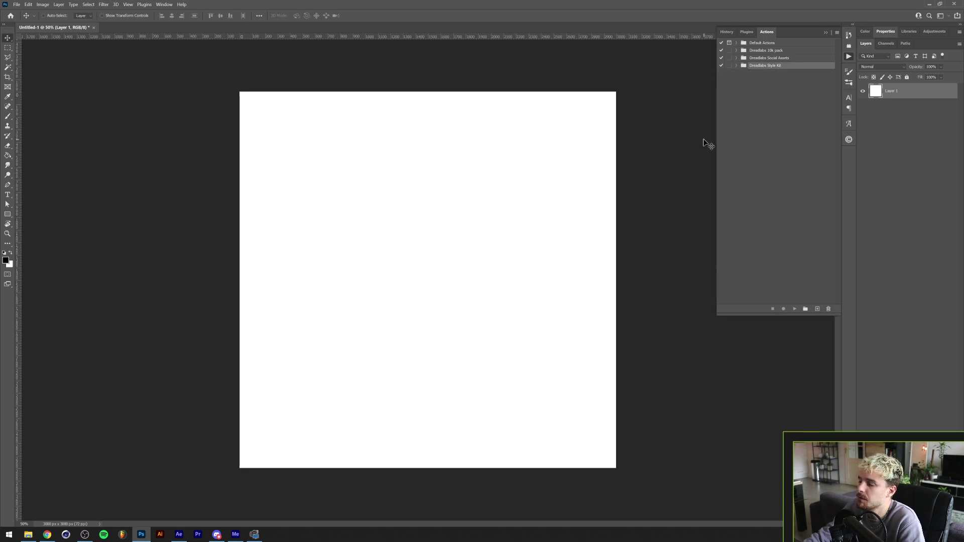
Step: Load the Dreadlabs Styling Kit Vol. 2 actions back in from the kit's ATN file
click(837, 33)
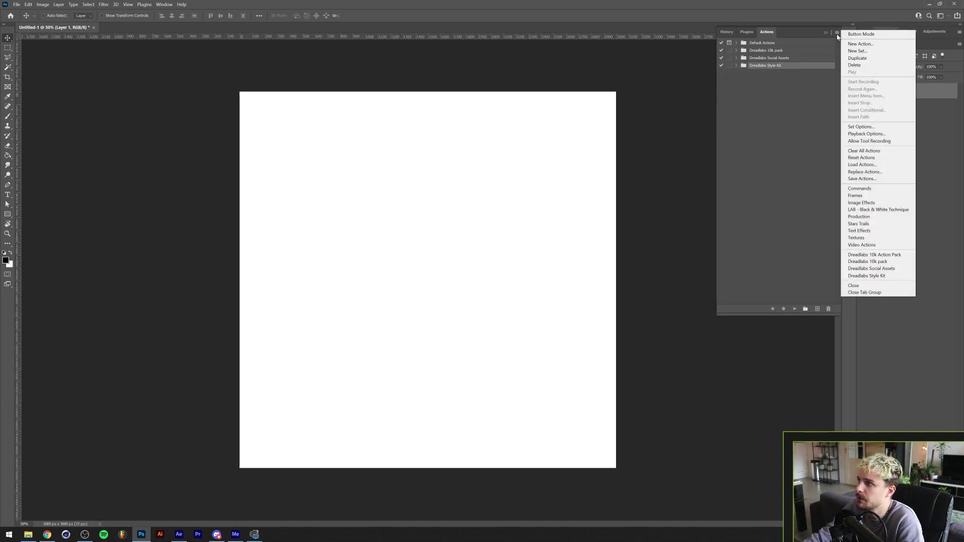
click(875, 167)
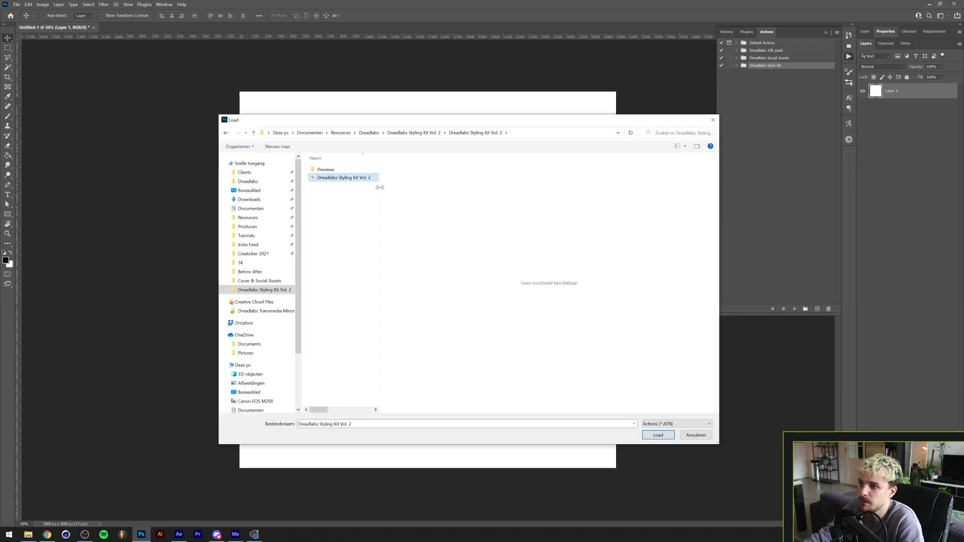
drag(448, 185, 538, 179)
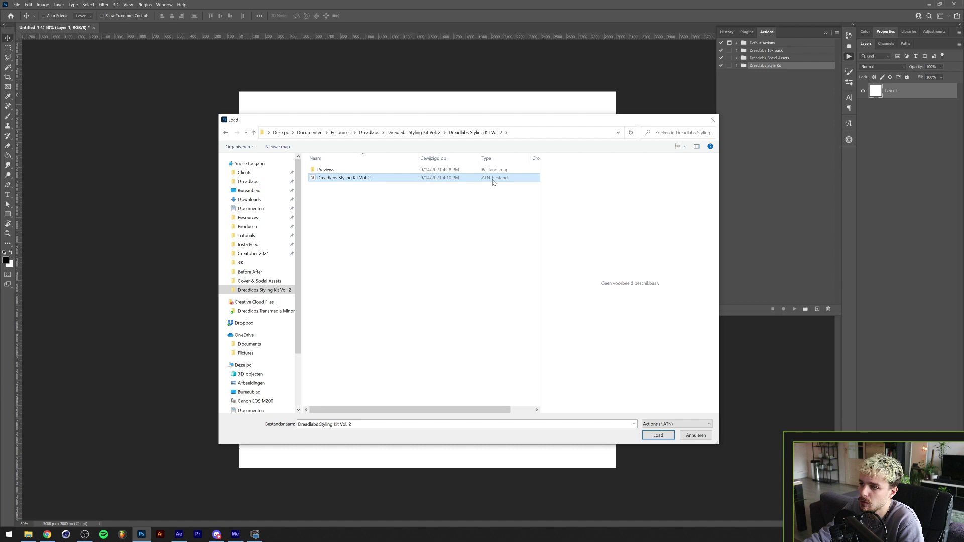
click(659, 435)
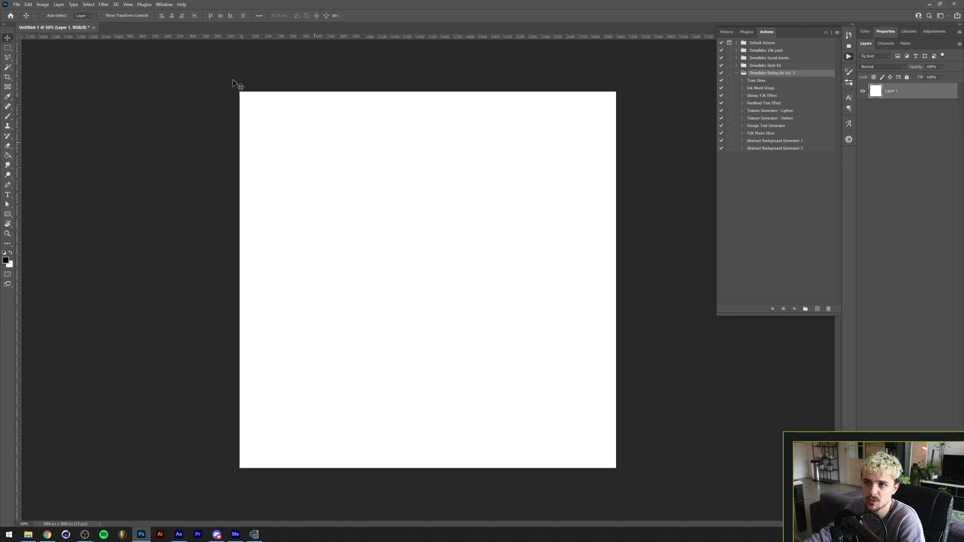
Step: Show the Gradients panel and collapse the existing Dreadlabs Gmaps folder
click(157, 6)
click(171, 123)
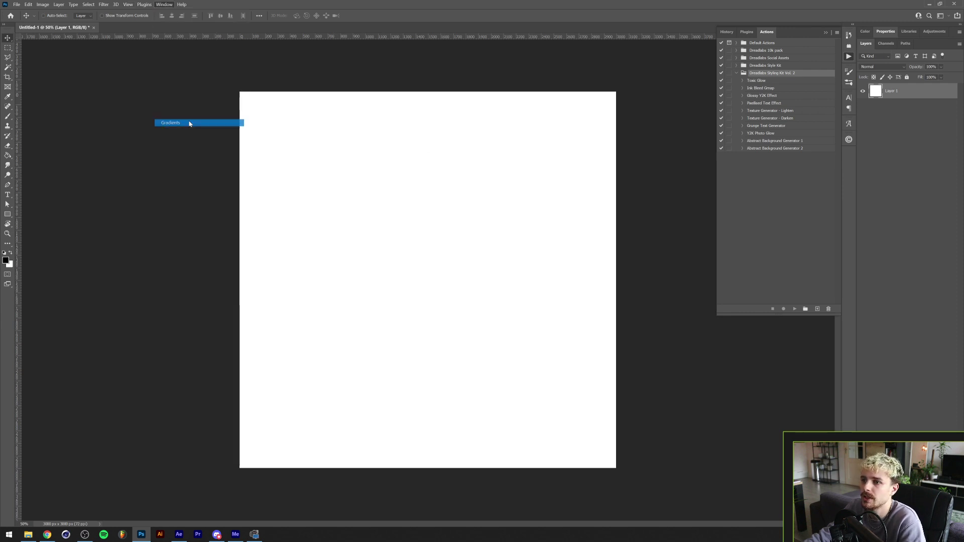
click(671, 347)
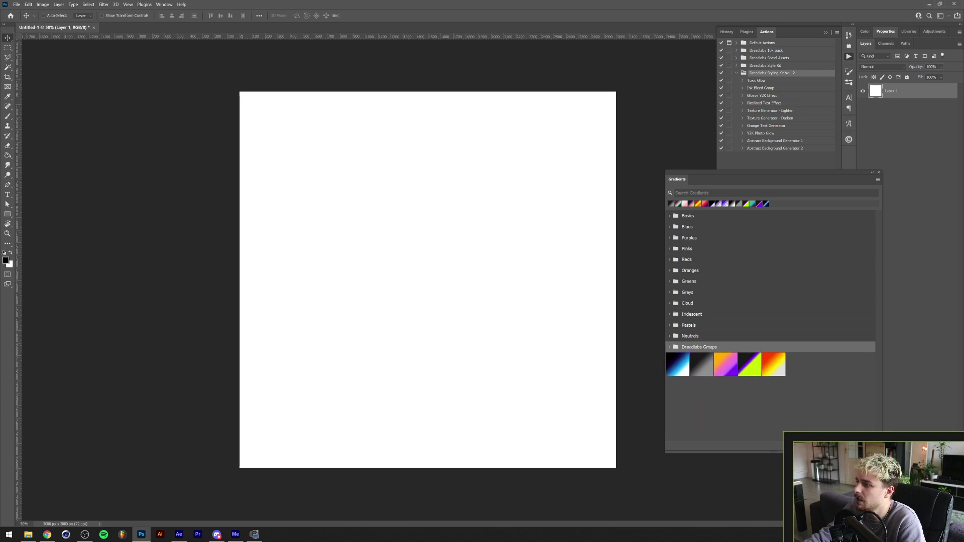
Step: Import the kit's Gradient Maps GRD file and expand the newly added gradient folder
click(878, 180)
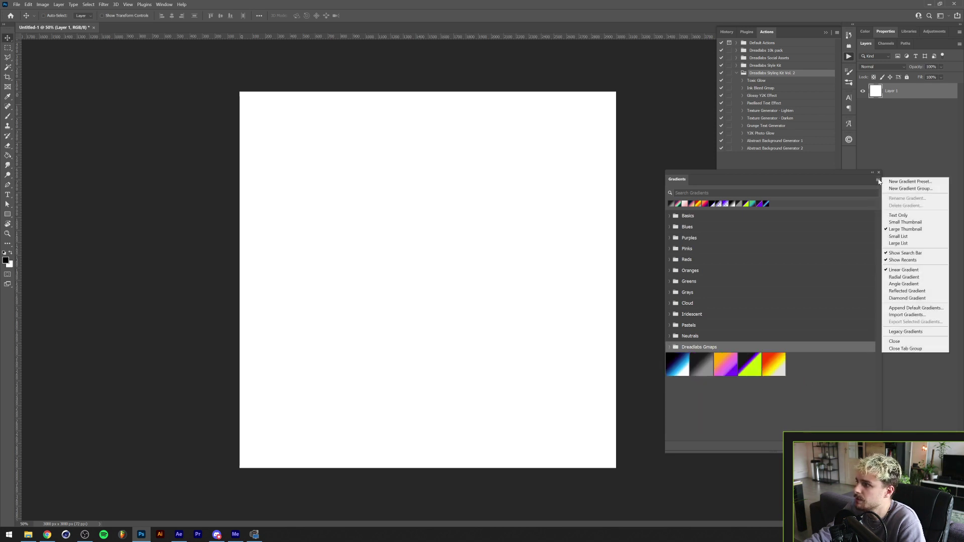
click(909, 315)
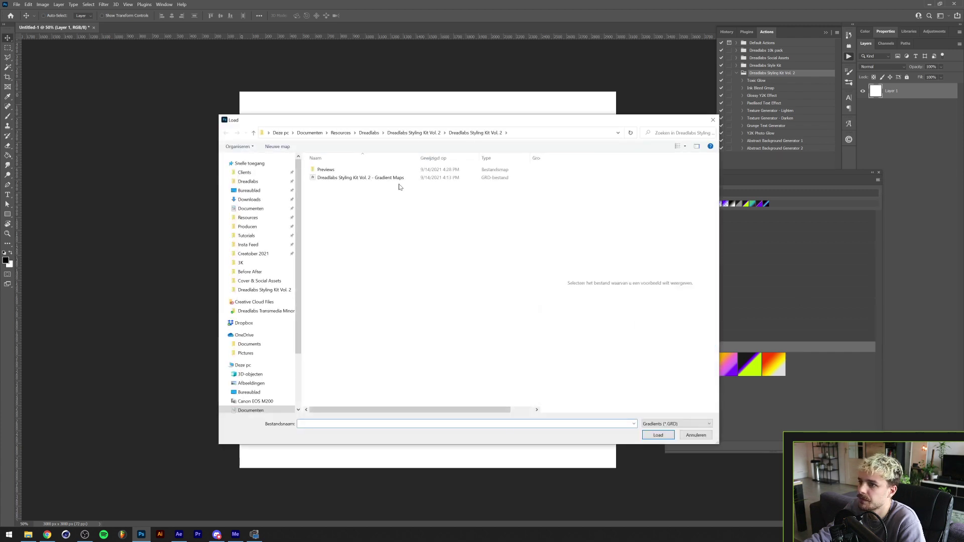
click(401, 181)
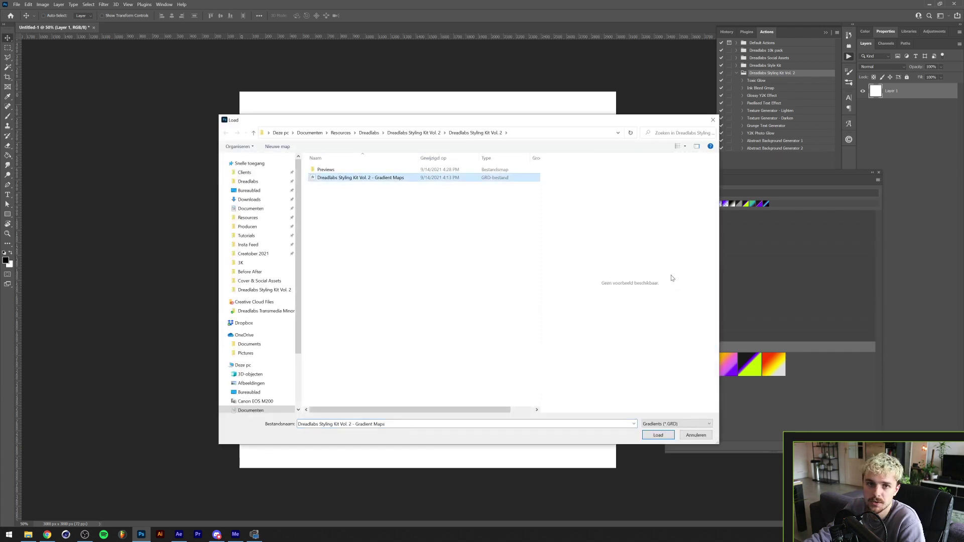
click(657, 435)
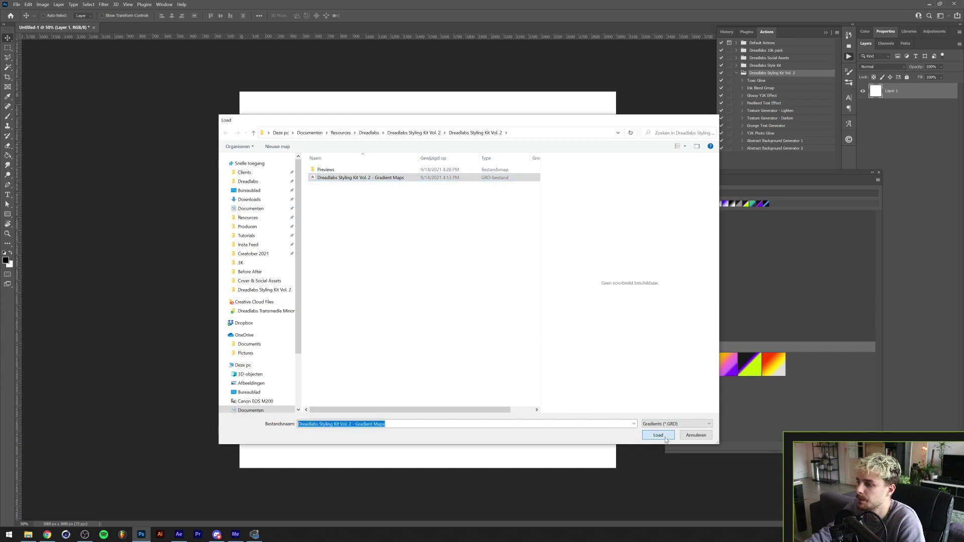
click(670, 382)
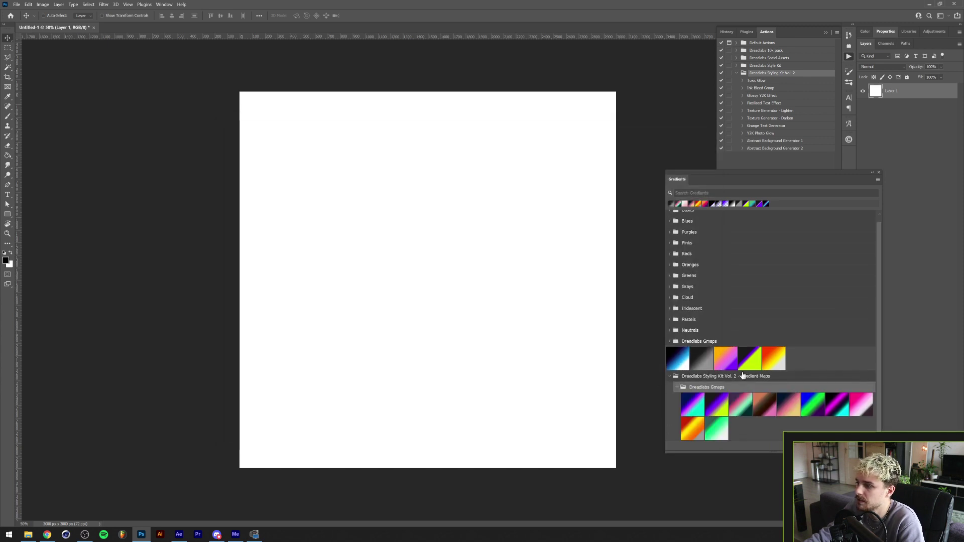
Step: Put away the Gradients panel and fill the background layer with black
drag(677, 365, 430, 293)
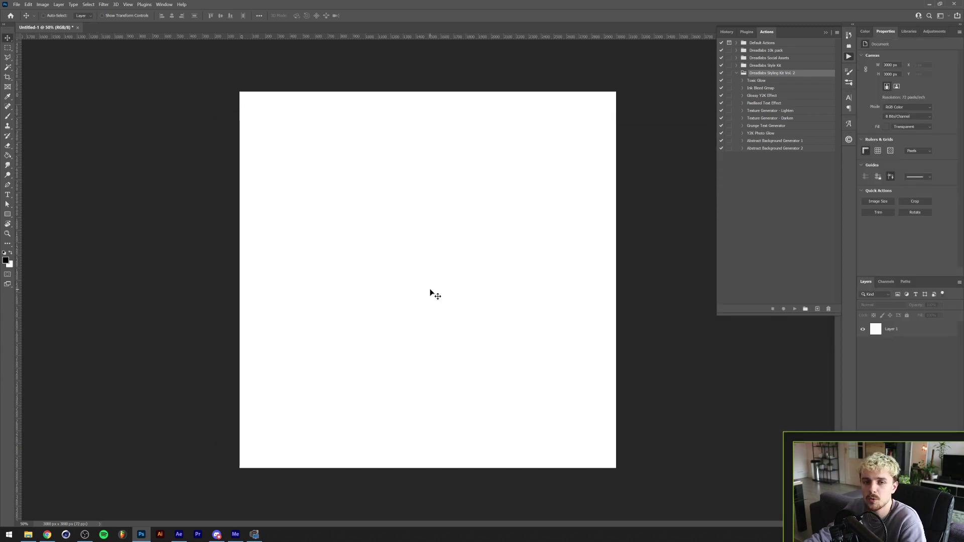
click(899, 329)
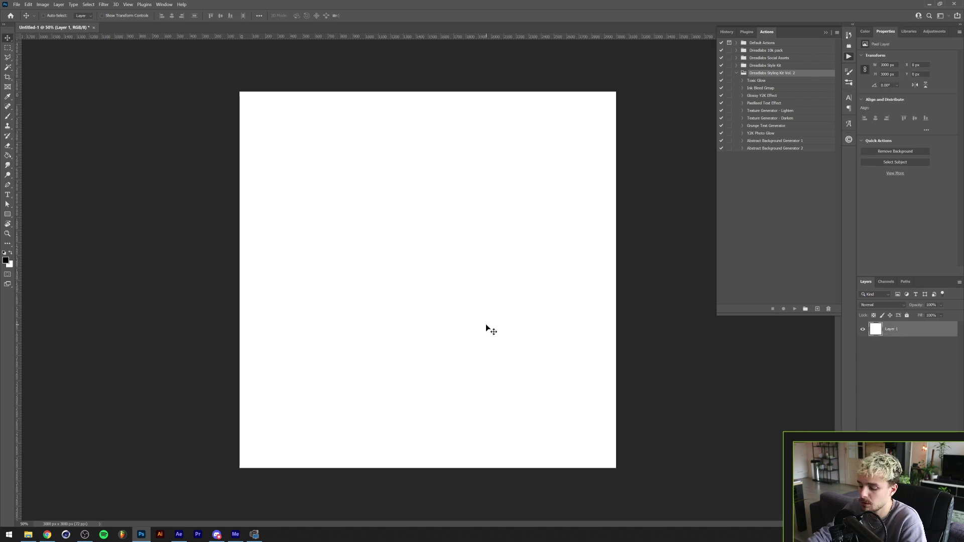
key(alt+BackSpace)
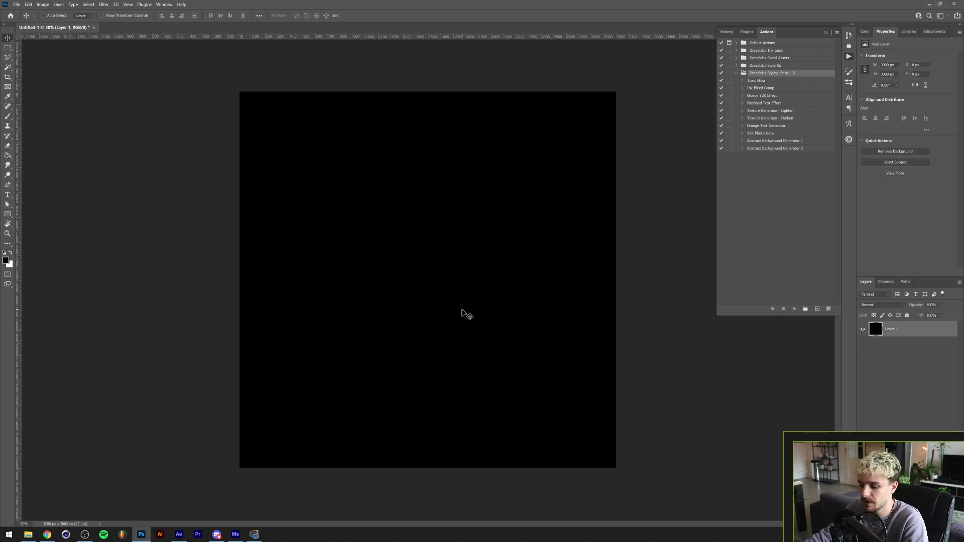
Step: Add large green 'labz' text and apply the Toxic Glow action to it
key(t)
click(411, 230)
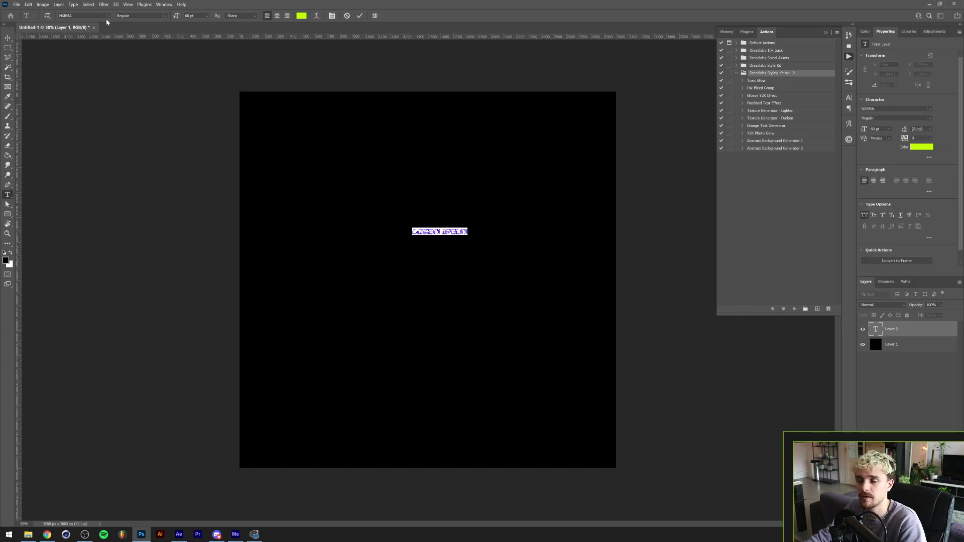
drag(440, 235, 444, 266)
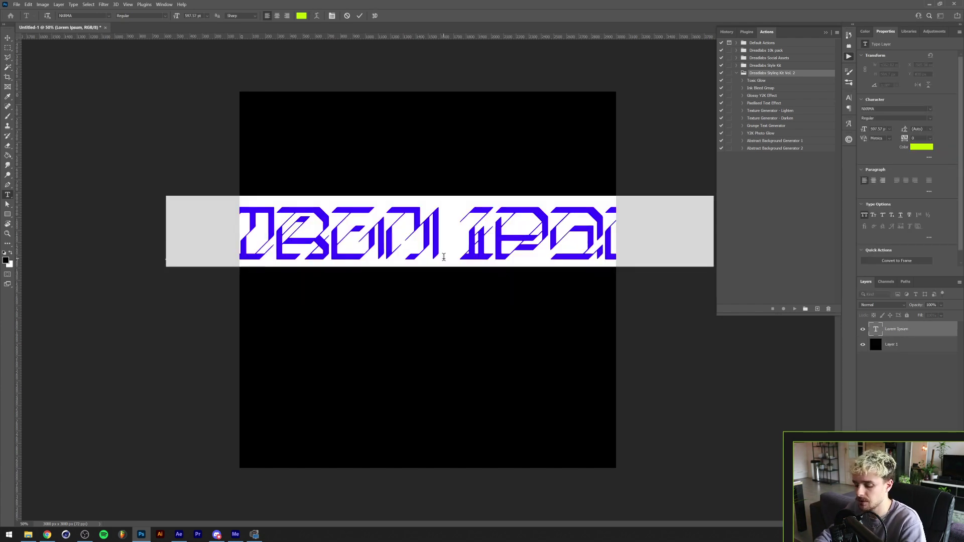
text(labz)
key(ctrl+Return)
key(v)
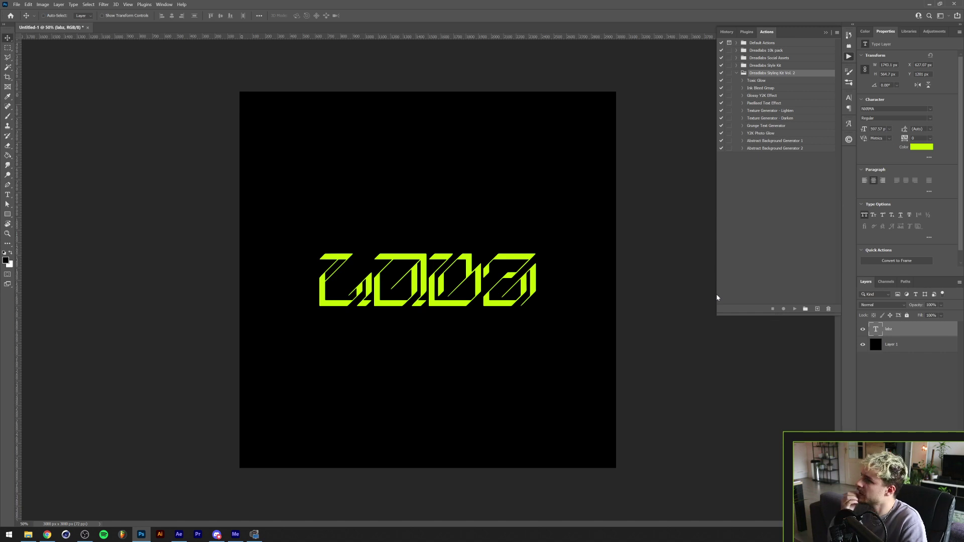
click(770, 82)
click(794, 309)
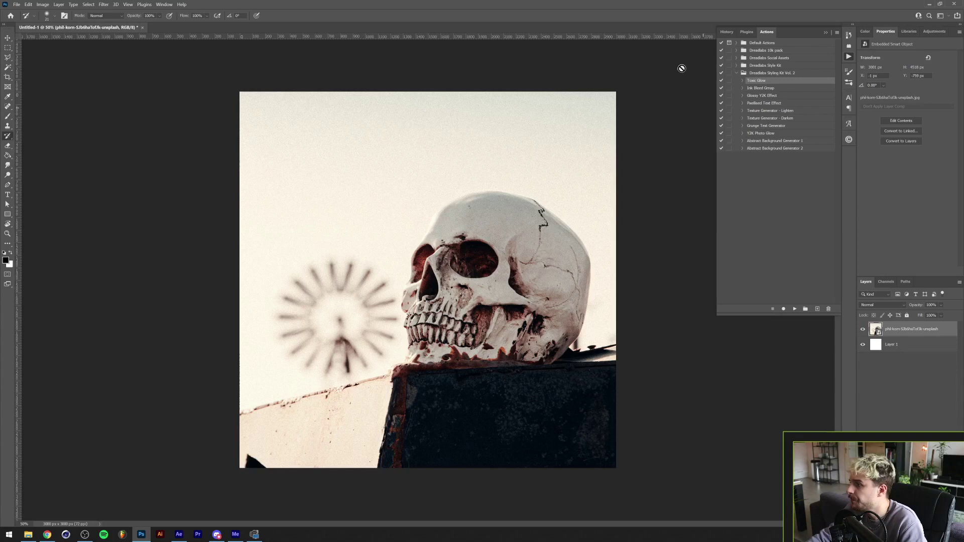
Step: Play the Ink Bleed Gmap action on the skull photo
mouse_move(761, 88)
mouse_down()
mouse_move(711, 147)
mouse_move(655, 168)
mouse_move(805, 327)
mouse_up()
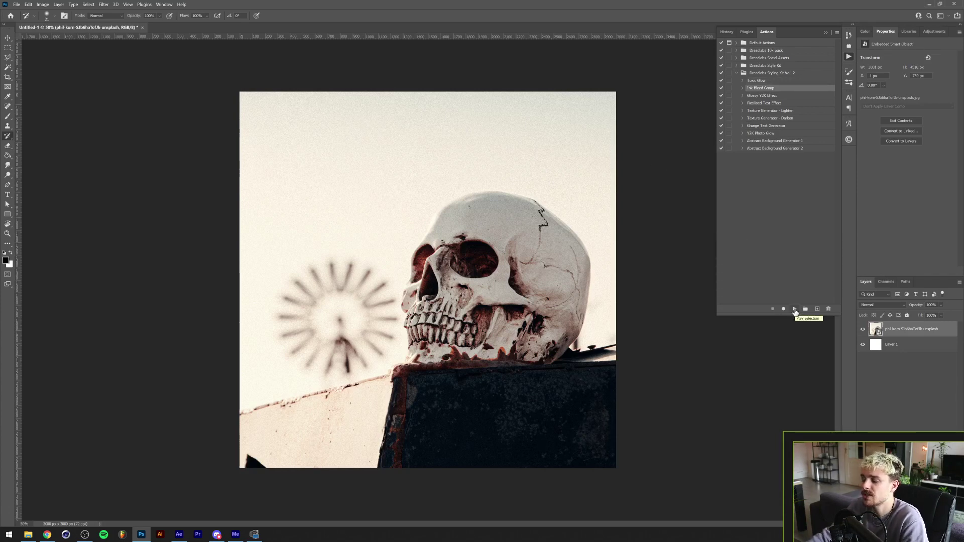
click(794, 310)
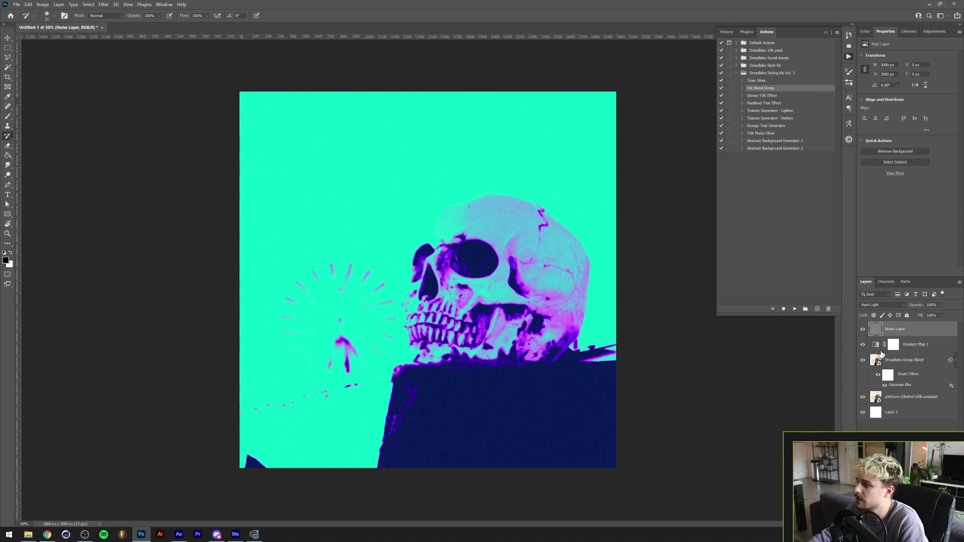
Step: Select the Gradient Map 1 adjustment and open its Gradient Editor at the Dreadlabs Gmaps presets
click(874, 348)
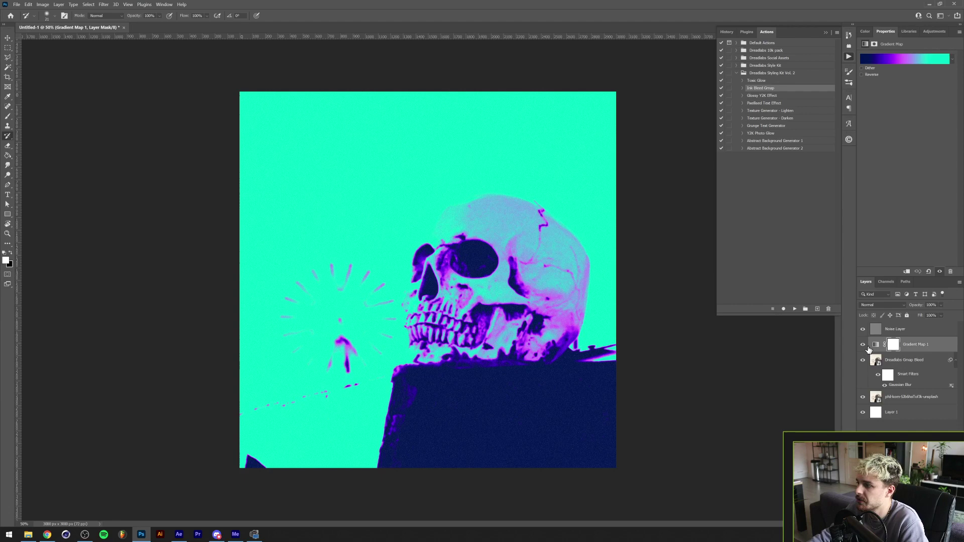
click(874, 346)
click(885, 60)
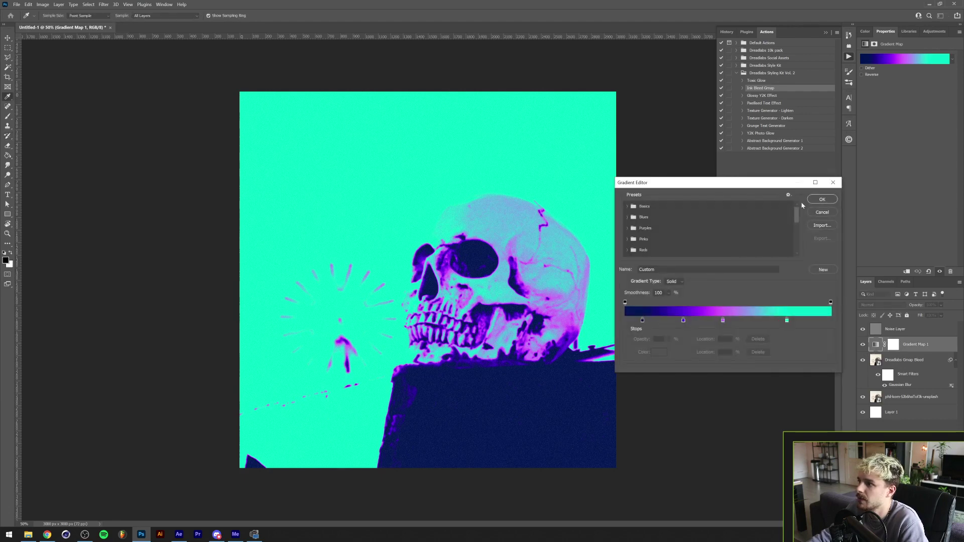
scroll(676, 231, down, 5)
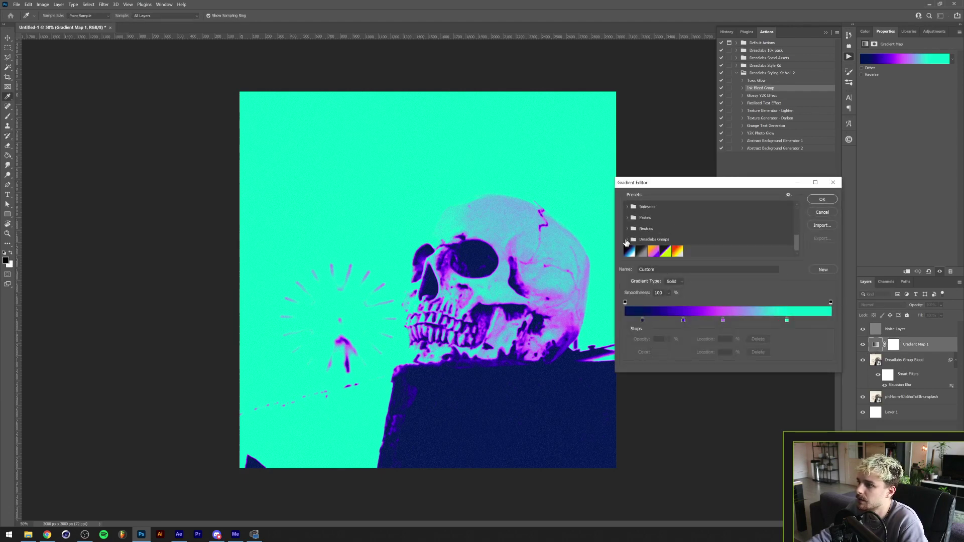
scroll(627, 239, down, 1)
Step: Preview Dreadlabs Gmap presets 2 through 7, then apply the green Gmap 10 and confirm
click(649, 239)
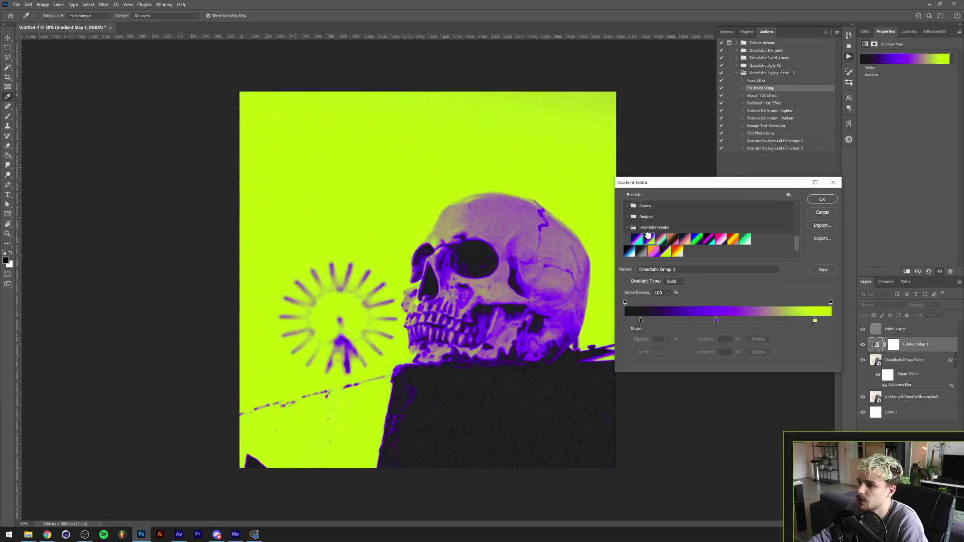
click(663, 240)
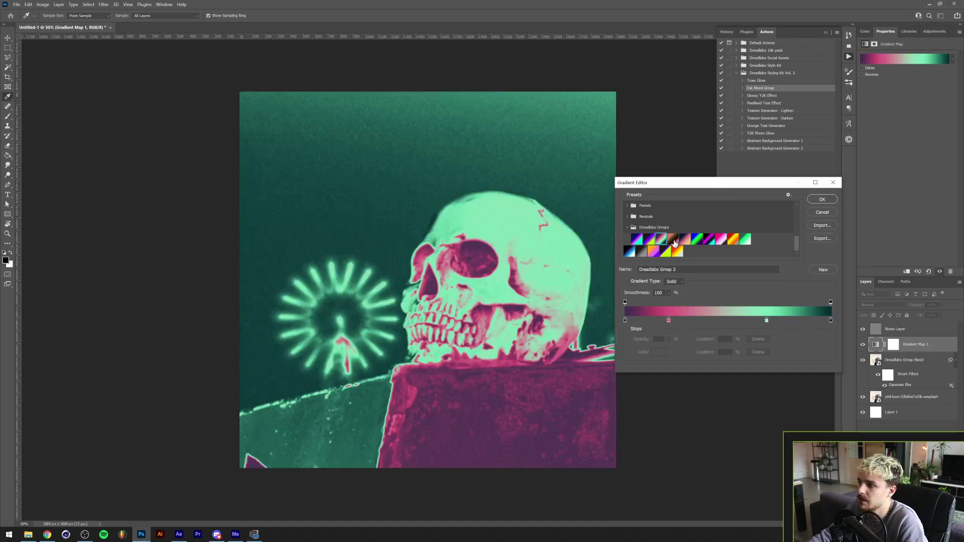
click(674, 240)
click(661, 240)
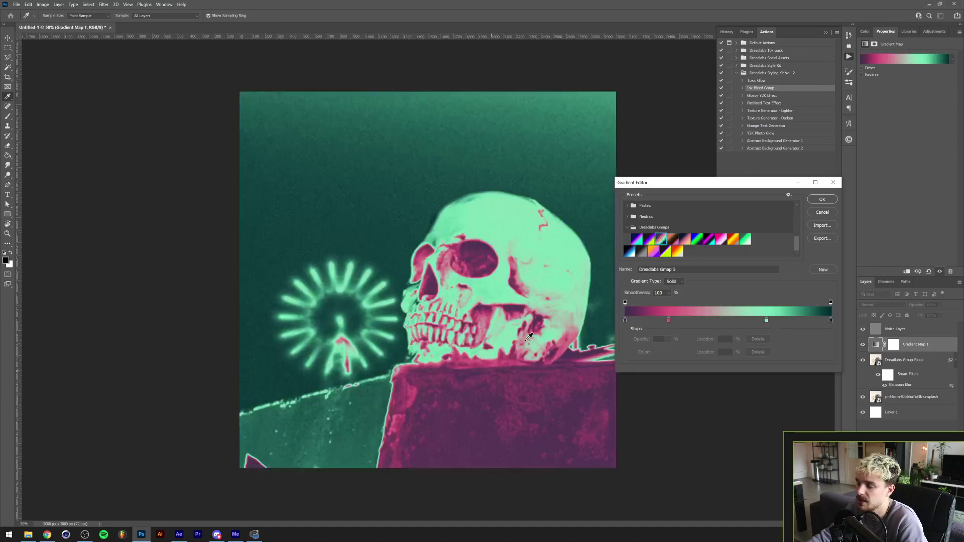
click(672, 240)
click(685, 240)
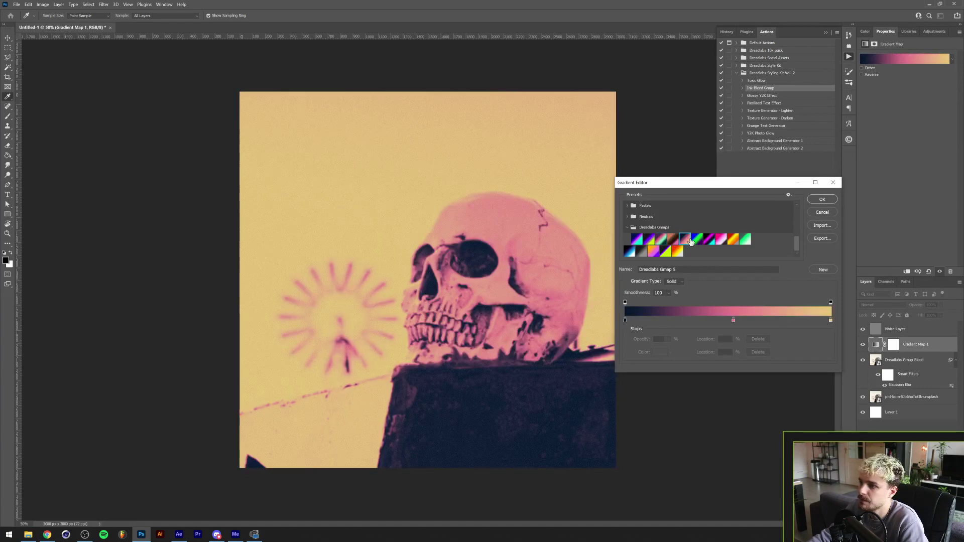
click(697, 240)
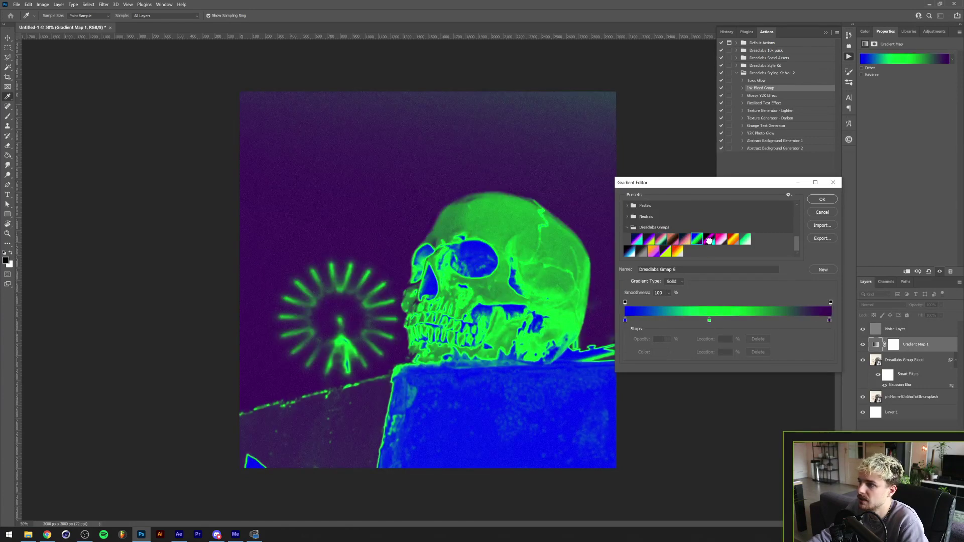
click(709, 240)
click(725, 243)
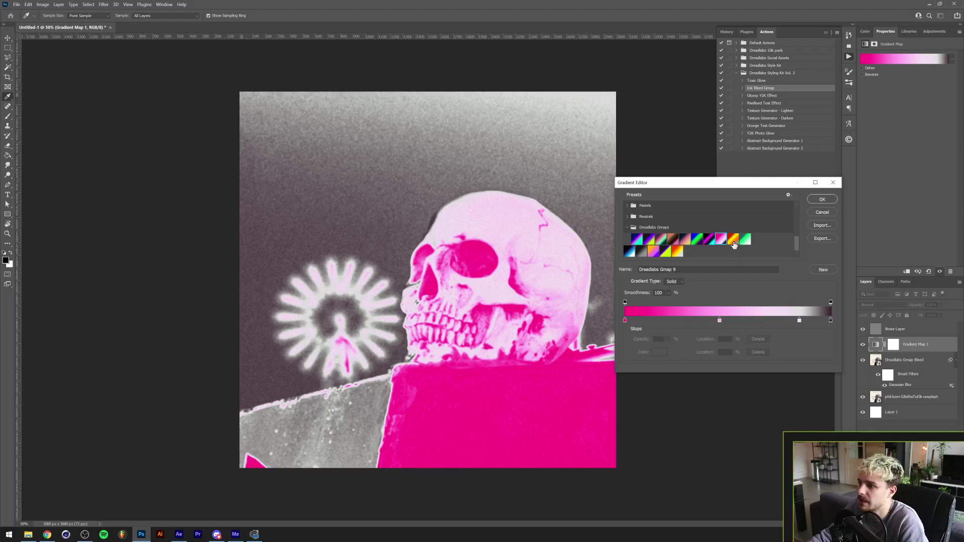
click(734, 244)
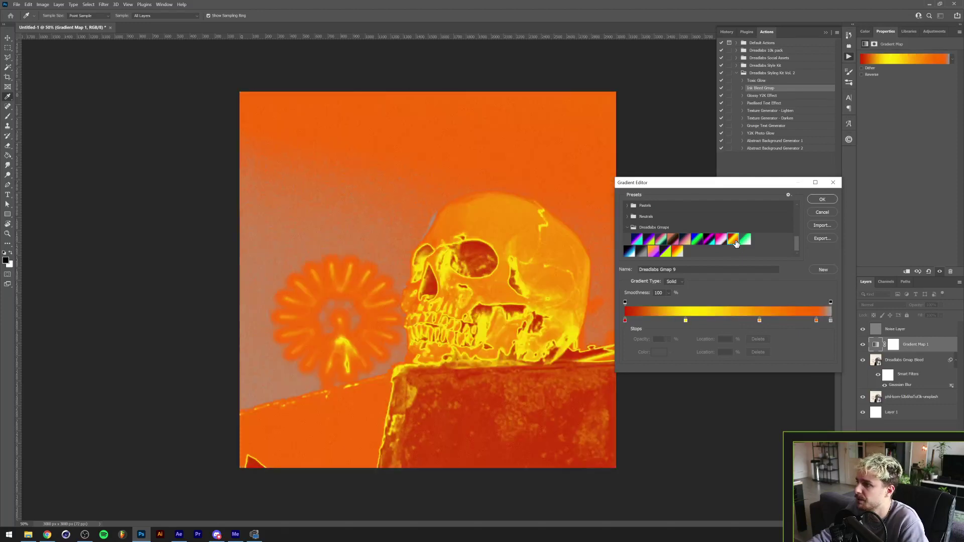
click(745, 240)
click(822, 200)
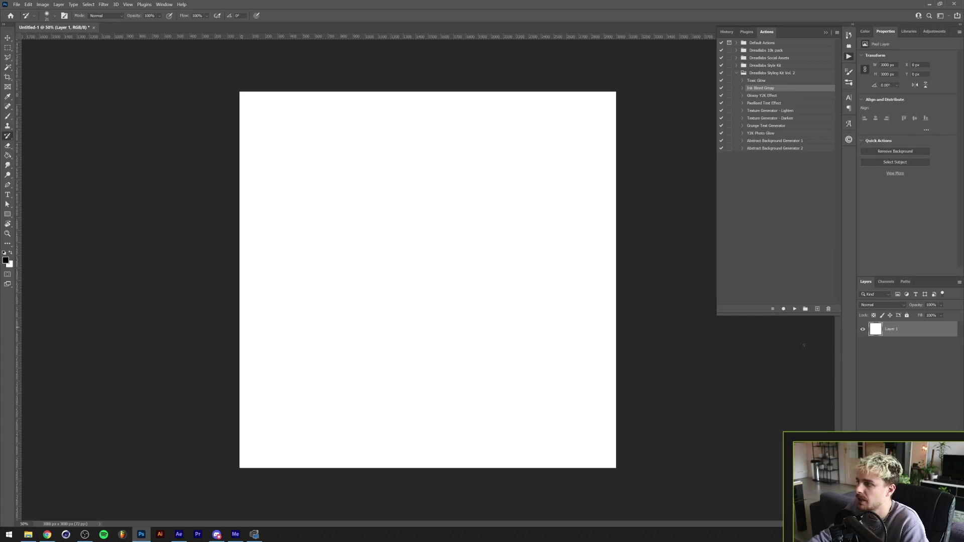
Step: Add a Gradient Fill layer using a pink-to-peach Pinks preset at a diagonal angle
click(918, 522)
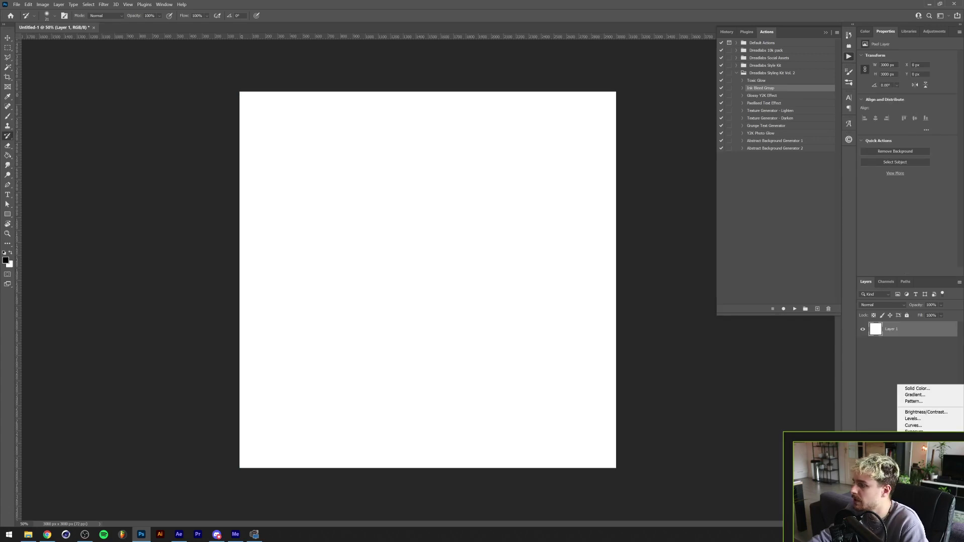
click(922, 396)
click(487, 116)
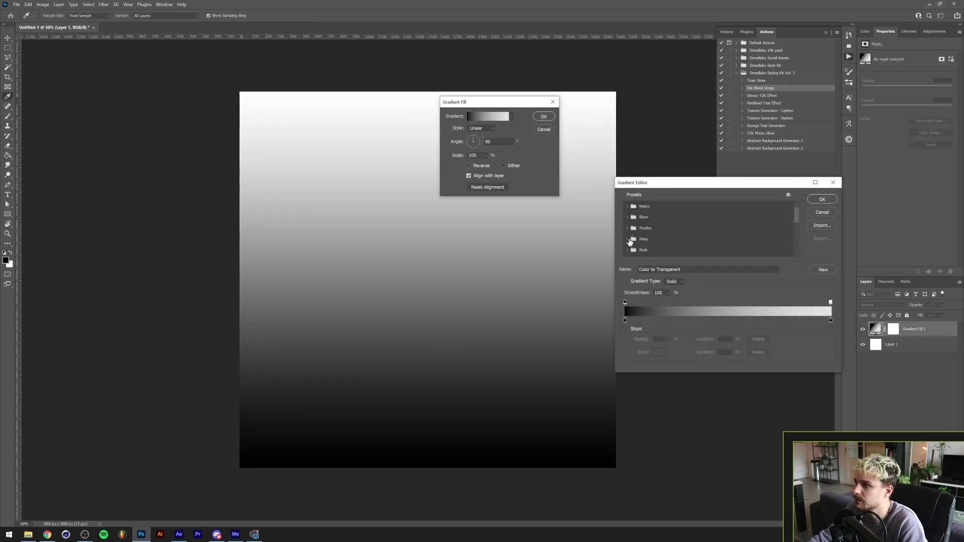
click(628, 239)
click(669, 232)
click(822, 199)
drag(470, 151, 478, 136)
click(544, 116)
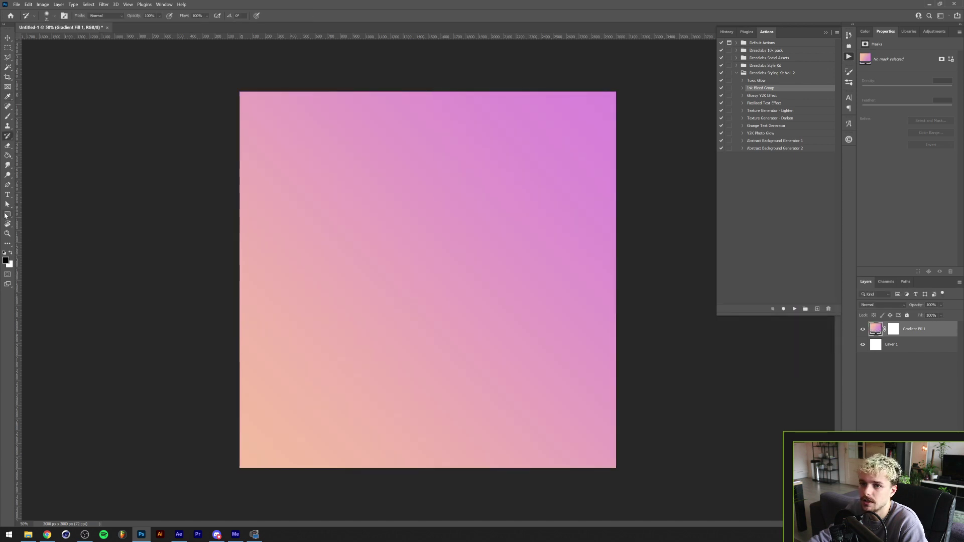
Step: Draw a wide black ellipse across the canvas centre with the Ellipse tool
right_click(7, 215)
click(35, 224)
drag(296, 221, 561, 339)
key(v)
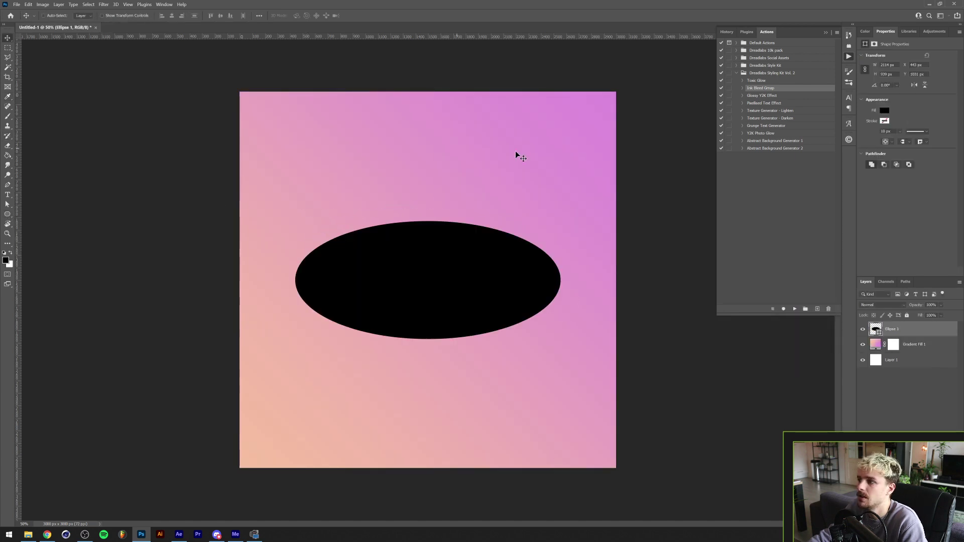
Step: Apply the Glossy Y2K Effect and then the Toxic Glow action to the ellipse
click(766, 95)
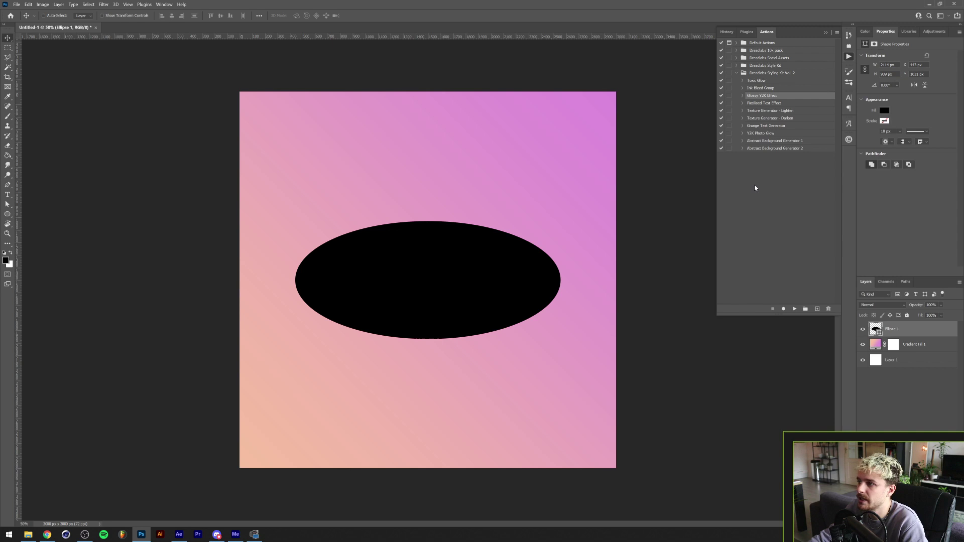
click(794, 308)
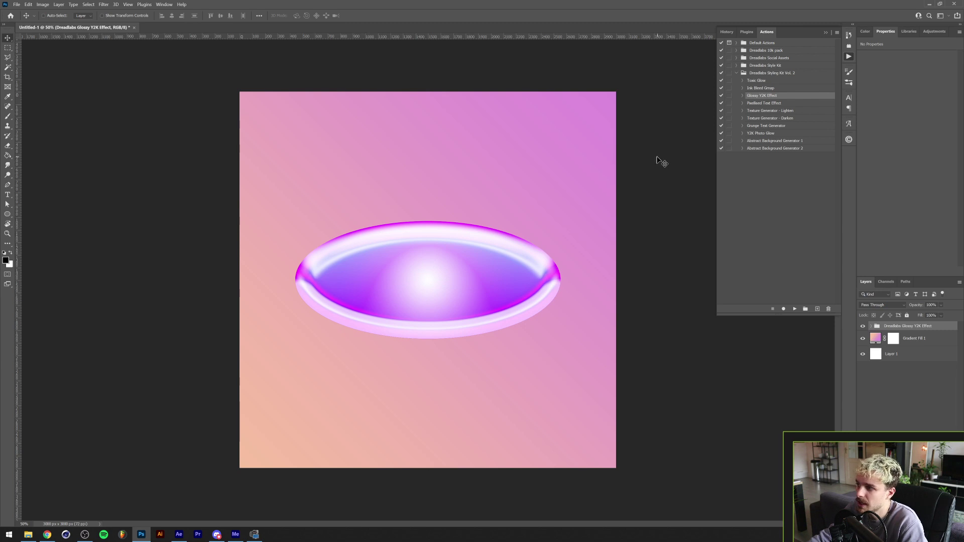
click(757, 81)
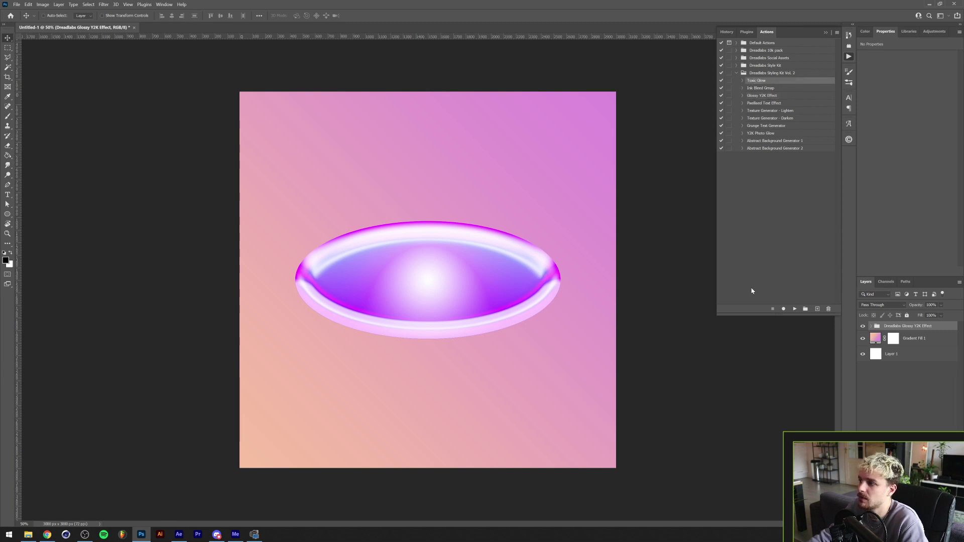
click(794, 310)
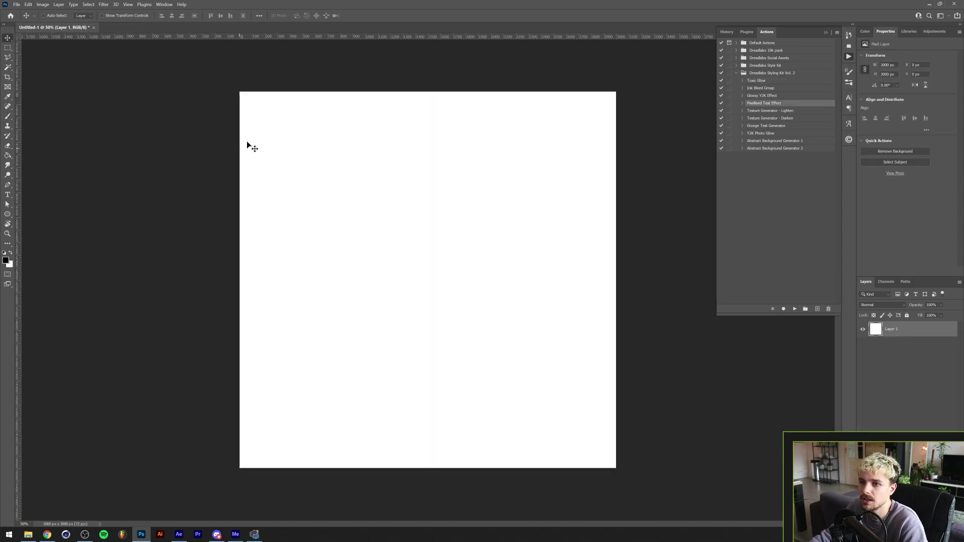
Step: Add DREADLABS text in a bold black font and run the Pixelised Text Effect action on it
key(t)
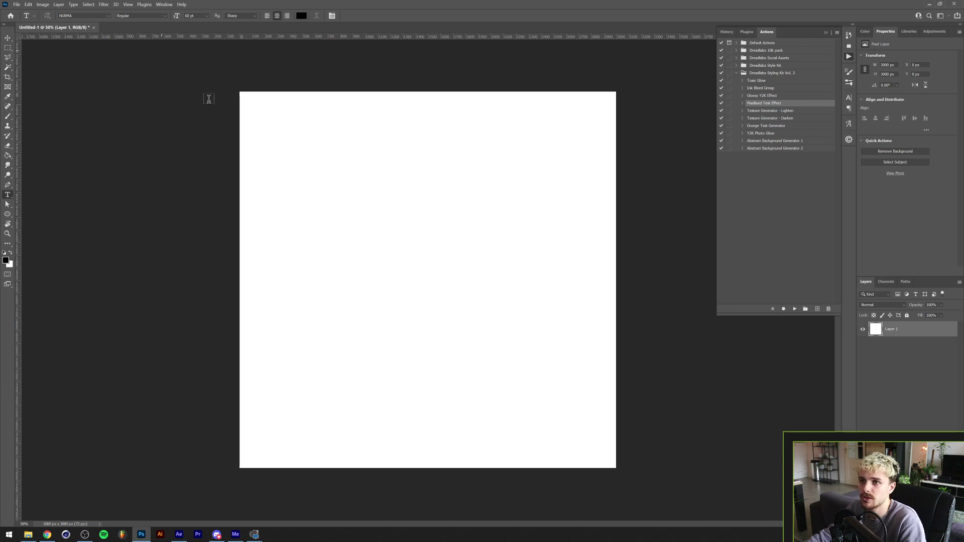
click(108, 15)
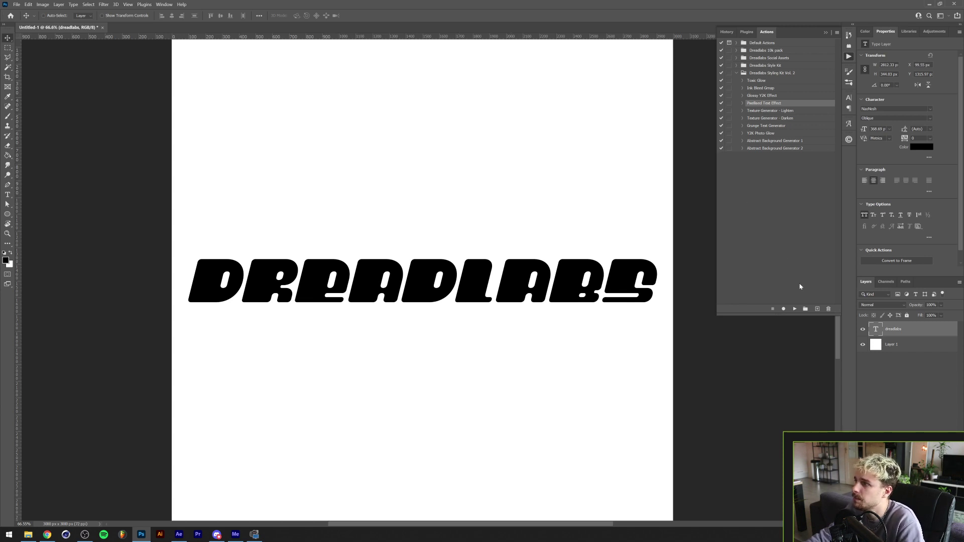
click(795, 310)
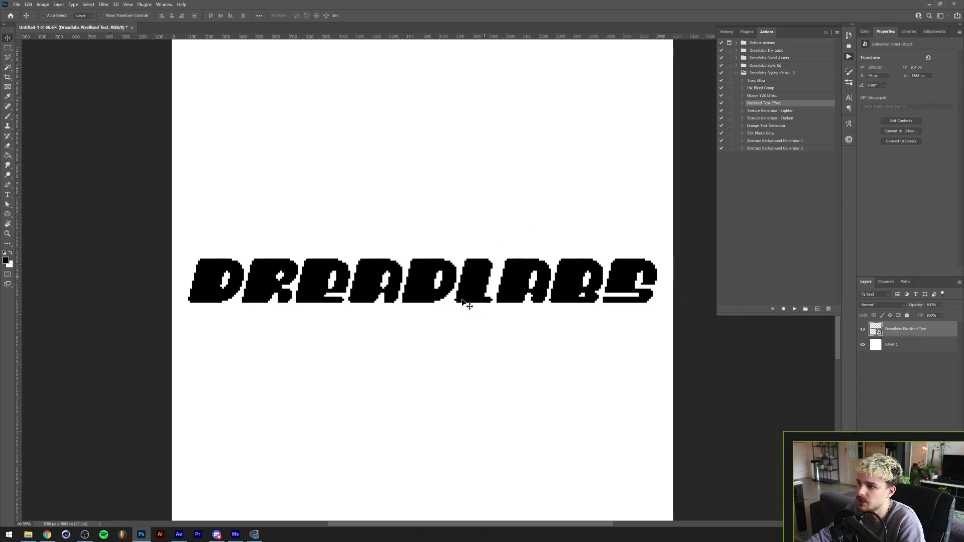
Step: Open the Dreadlabs Pixelised Text smart object and the Mosaic filter inside DPT Group
drag(392, 309, 392, 255)
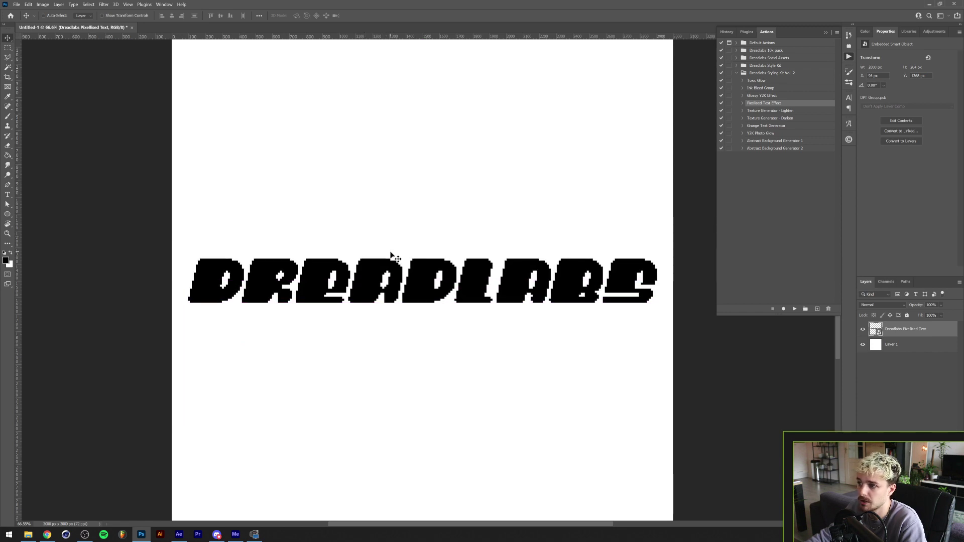
double_click(876, 329)
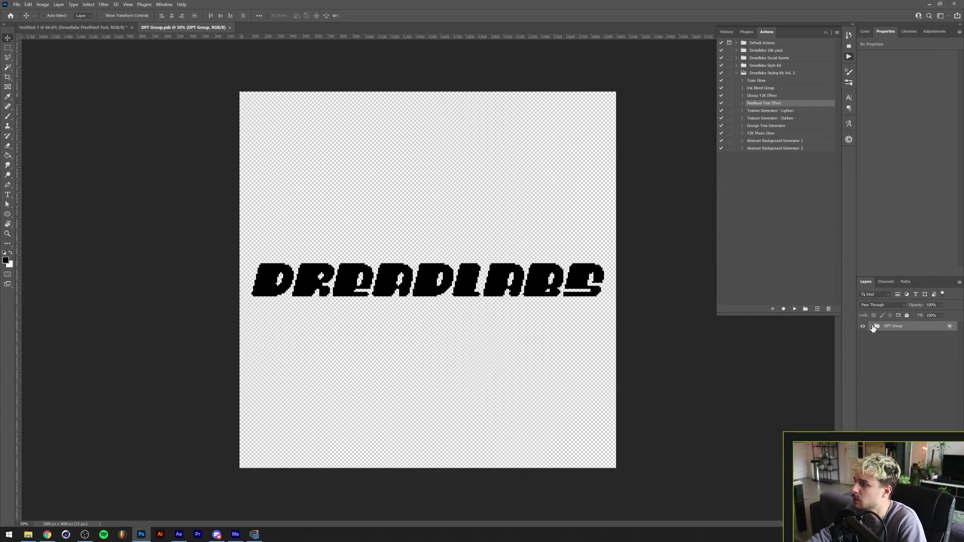
click(873, 328)
click(886, 352)
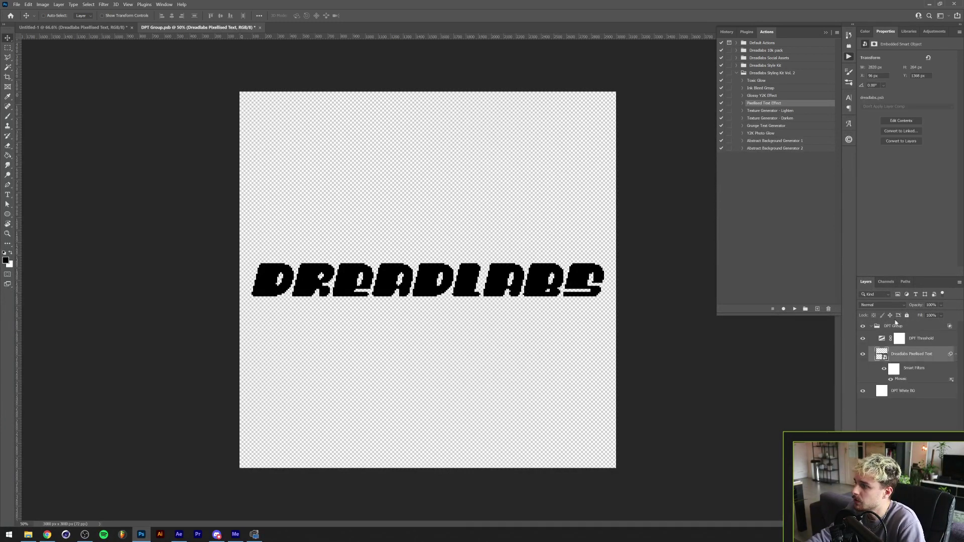
double_click(900, 379)
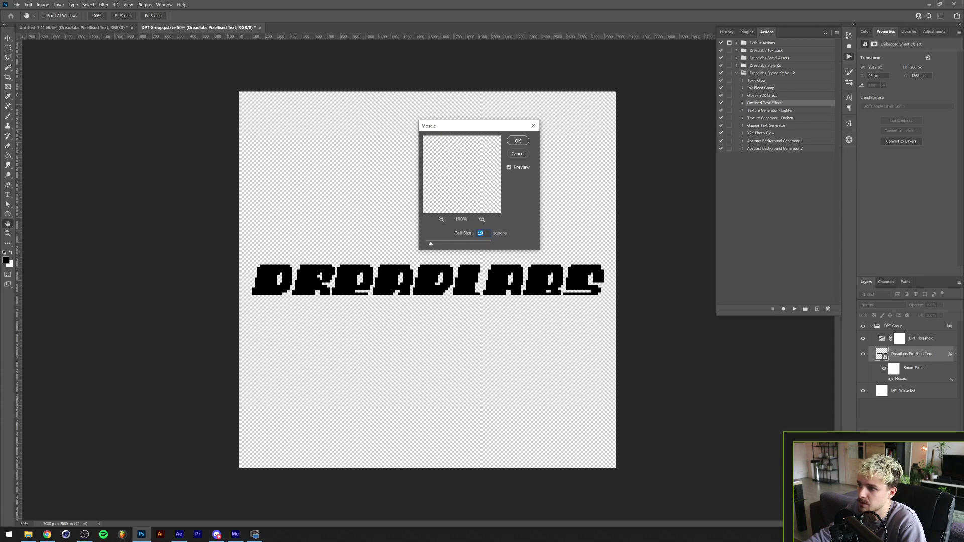
Step: Set the Mosaic cell size to 7, then save and close the smart object
drag(431, 244, 428, 244)
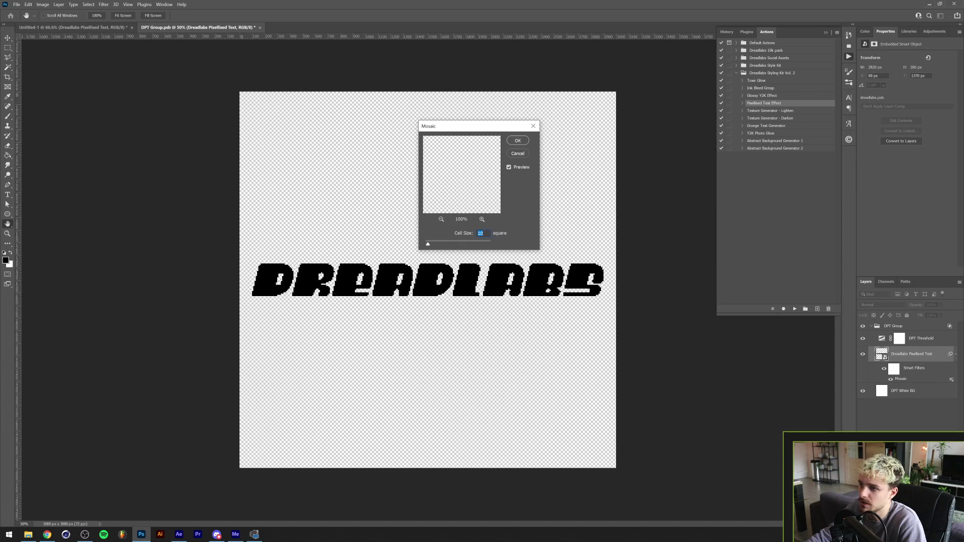
key(Down)
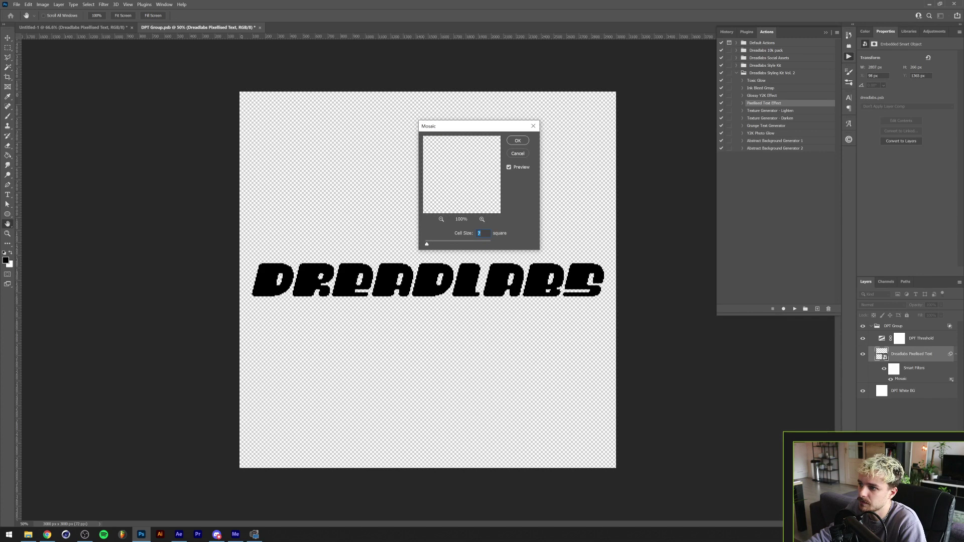
click(518, 141)
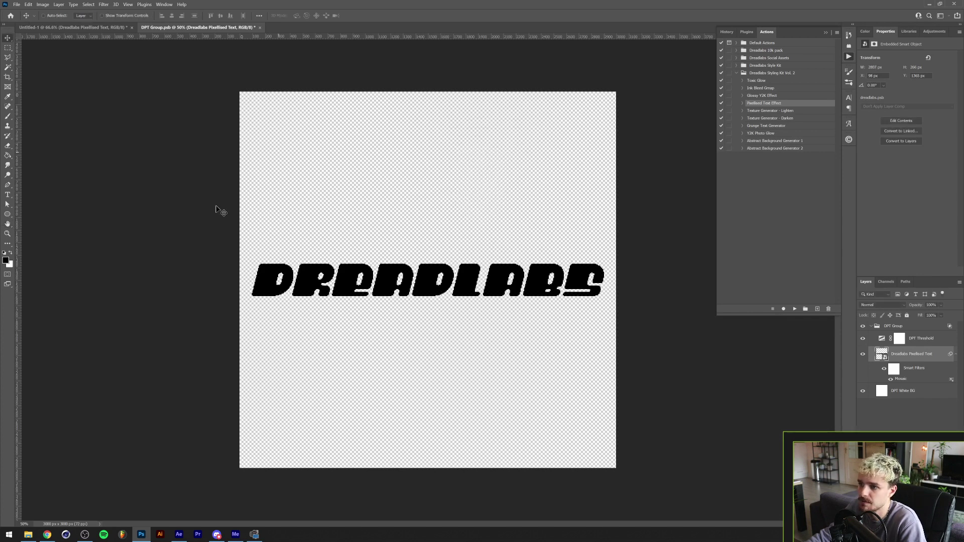
key(ctrl+s)
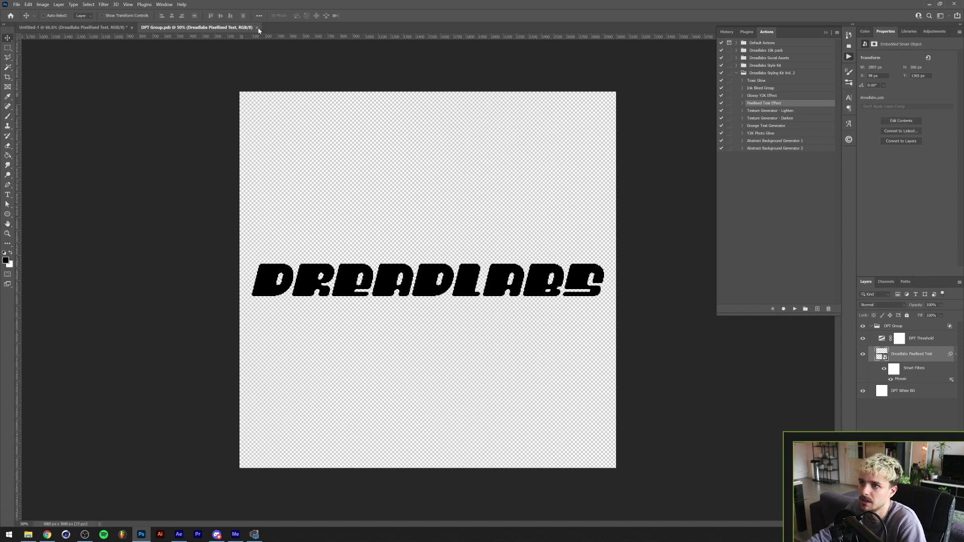
click(258, 29)
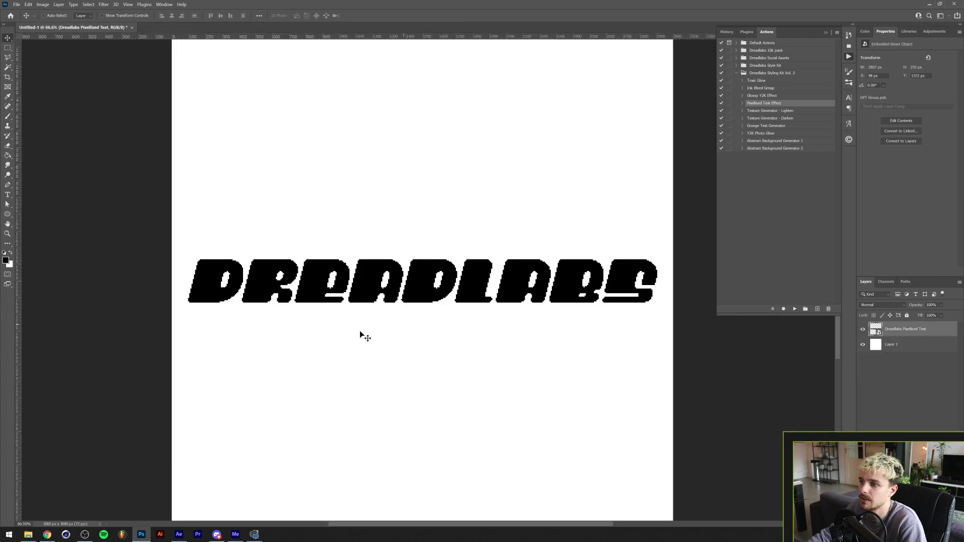
Step: Apply the Texture Generator - Lighten action to the Dread Shapes poster
scroll(360, 331, up, 3)
scroll(568, 222, down, 5)
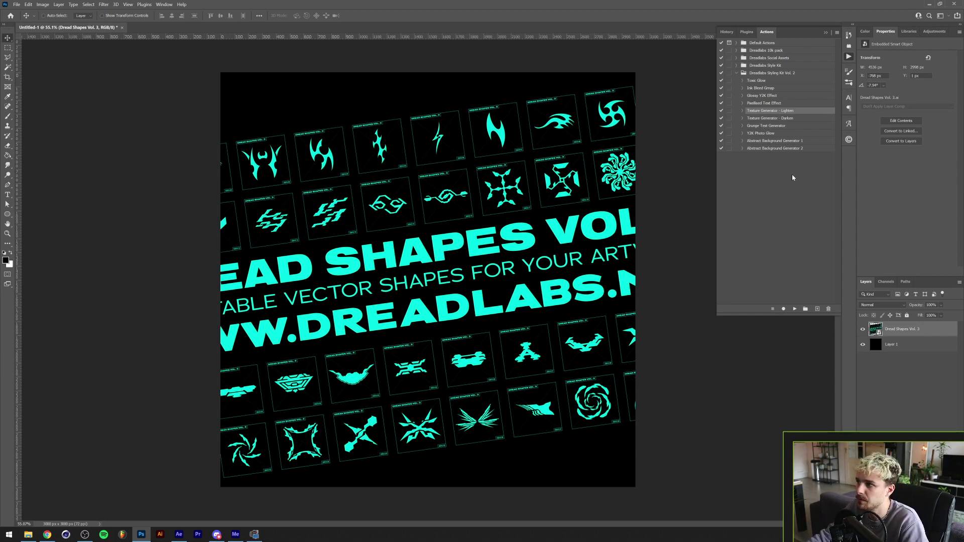
click(796, 308)
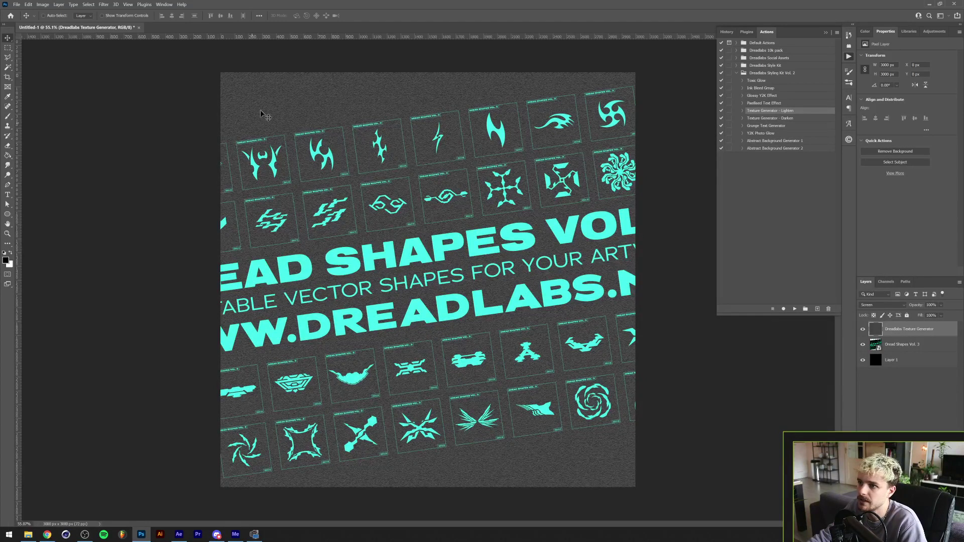
Step: Hide the lighter grey texture layer and apply the Texture Generator - Darken action instead
scroll(287, 115, up, 5)
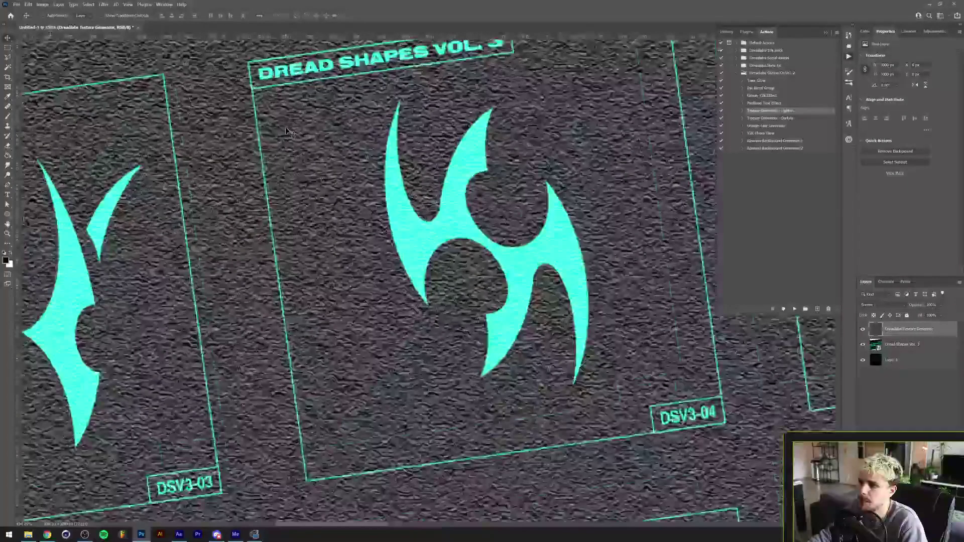
scroll(286, 131, down, 3)
scroll(287, 132, down, 3)
click(863, 329)
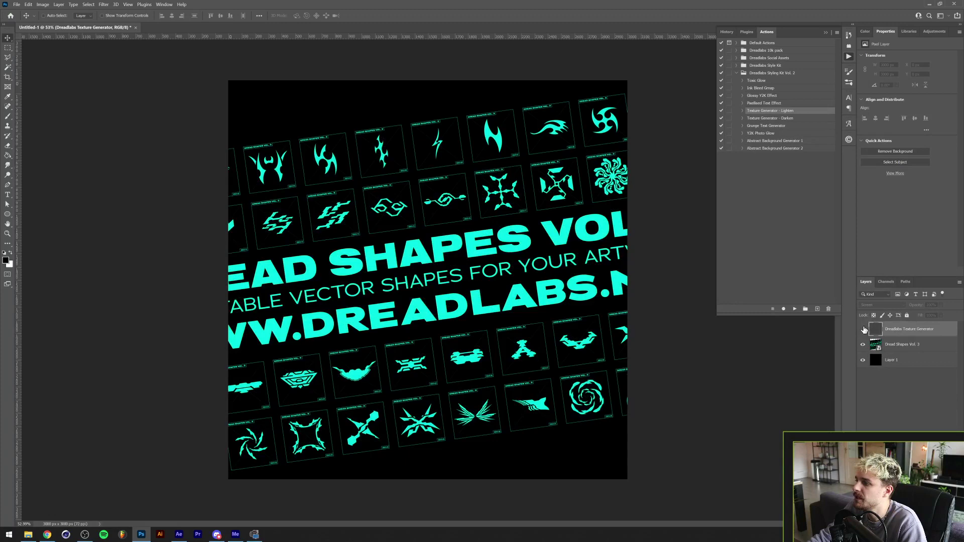
click(783, 118)
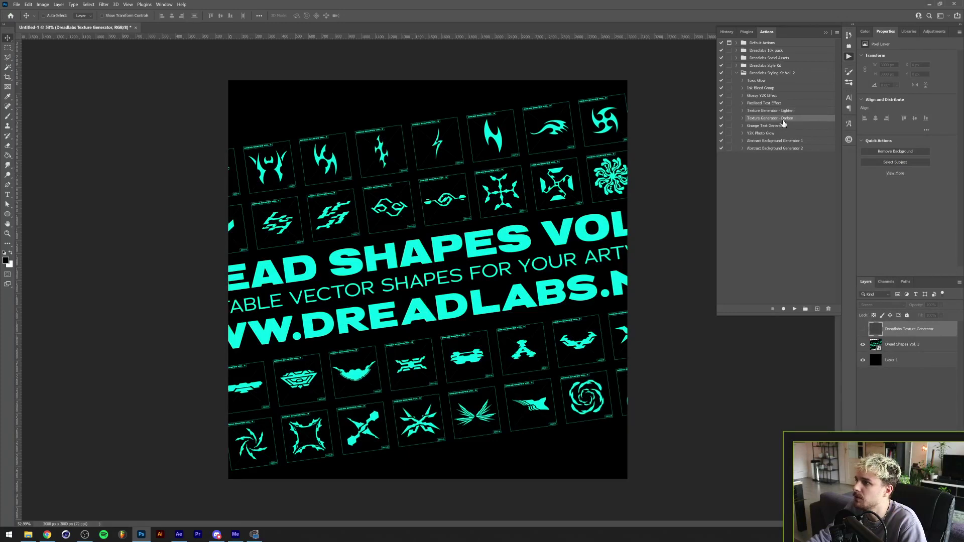
click(795, 309)
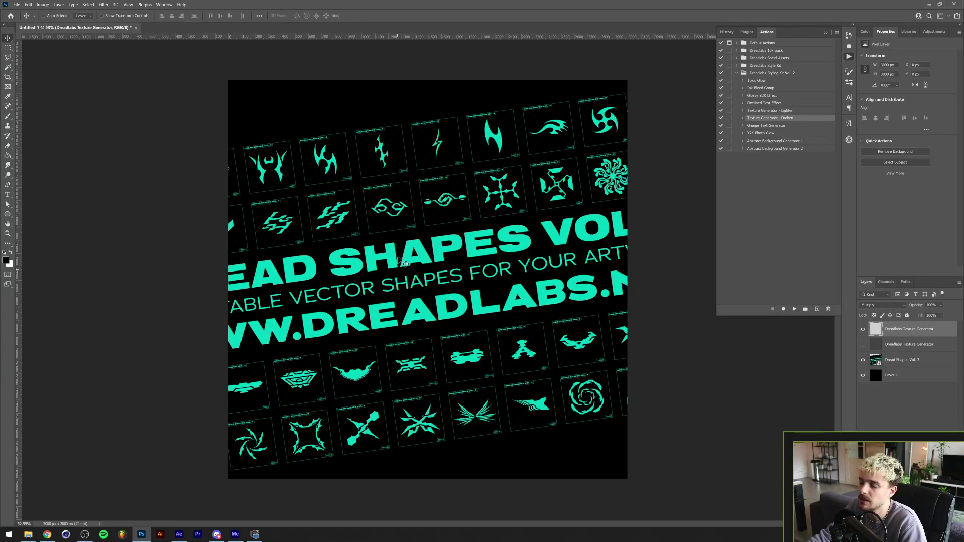
Step: Select the Dread Shapes Vol. 3 layer in the Layers panel
scroll(379, 351, up, 6)
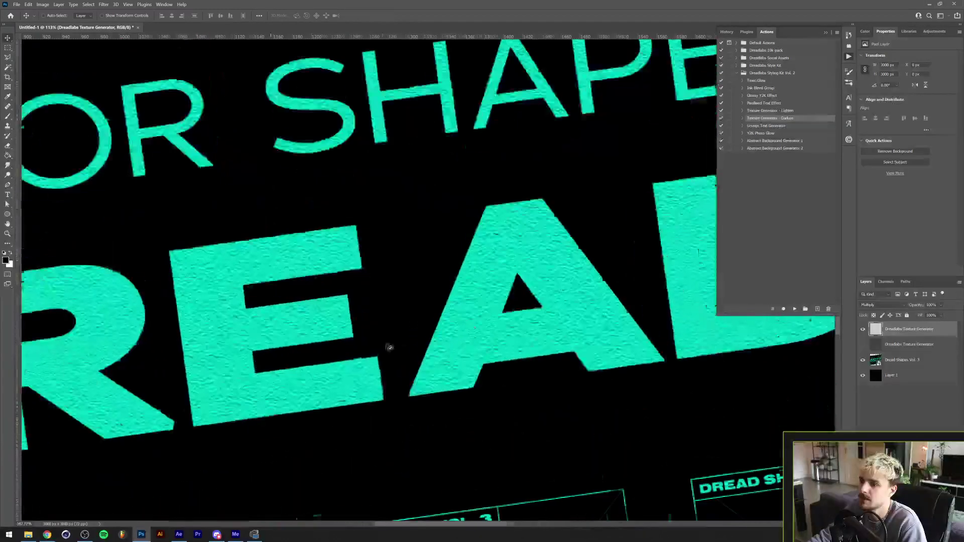
scroll(495, 333, down, 6)
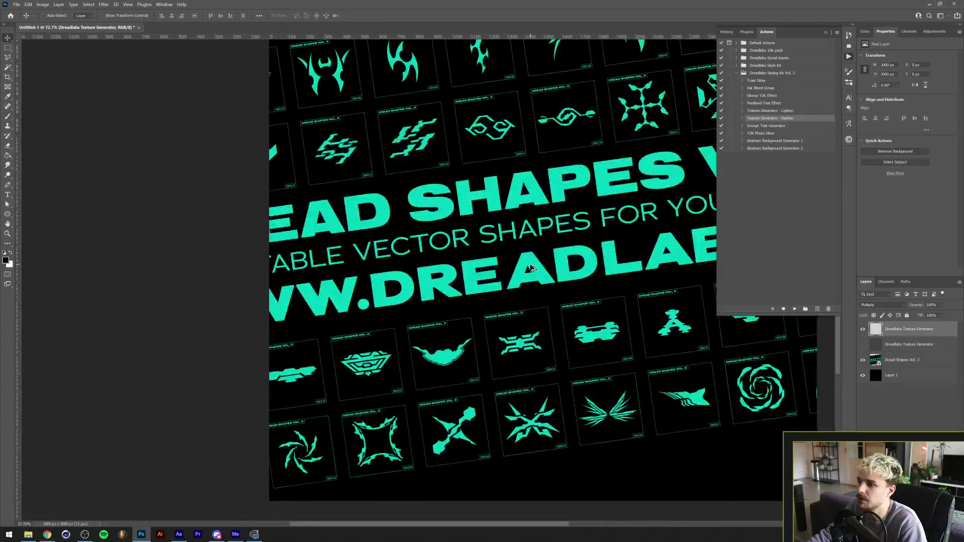
scroll(477, 236, up, 2)
scroll(484, 251, down, 3)
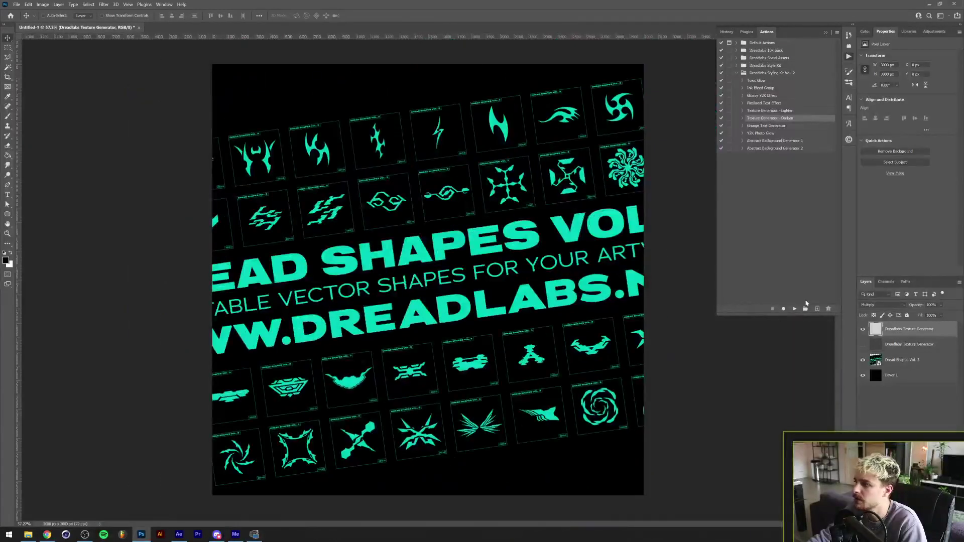
click(902, 360)
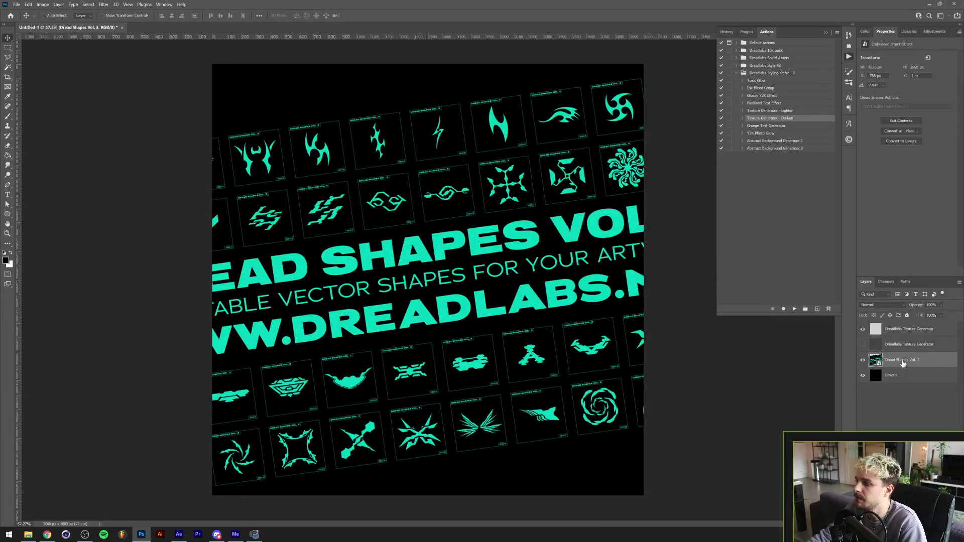
Step: Duplicate Dread Shapes Vol. 3 to the top and make the copy an independent smart object
drag(896, 366, 899, 329)
double_click(919, 329)
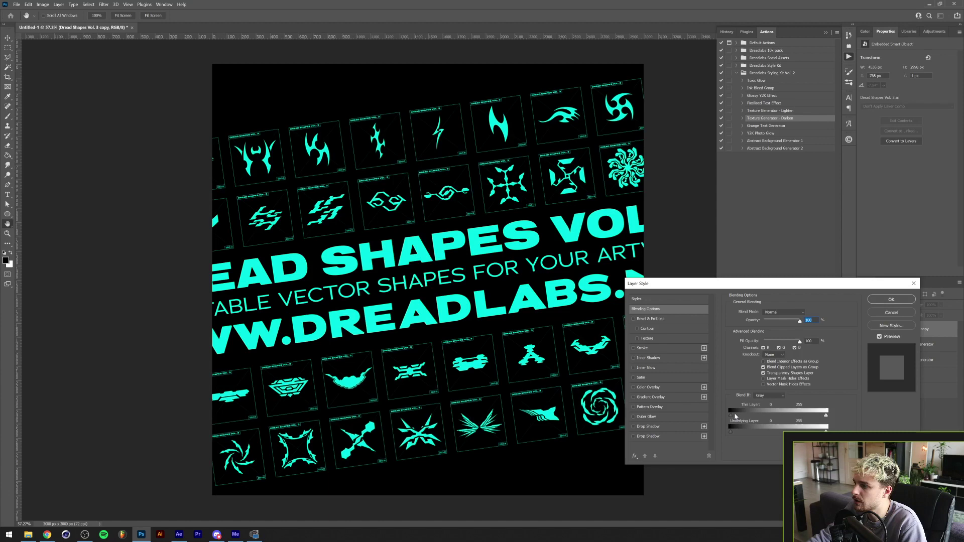
key(Return)
right_click(904, 329)
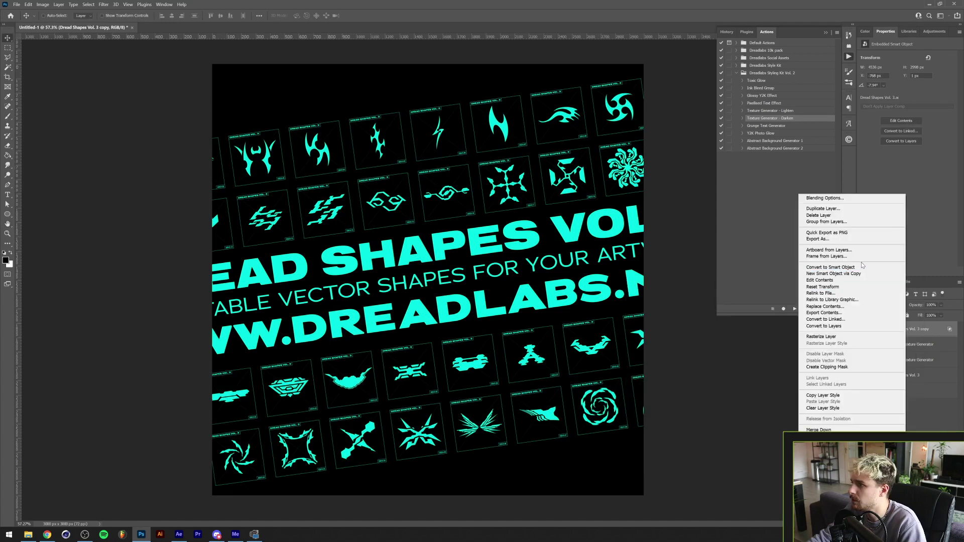
click(843, 267)
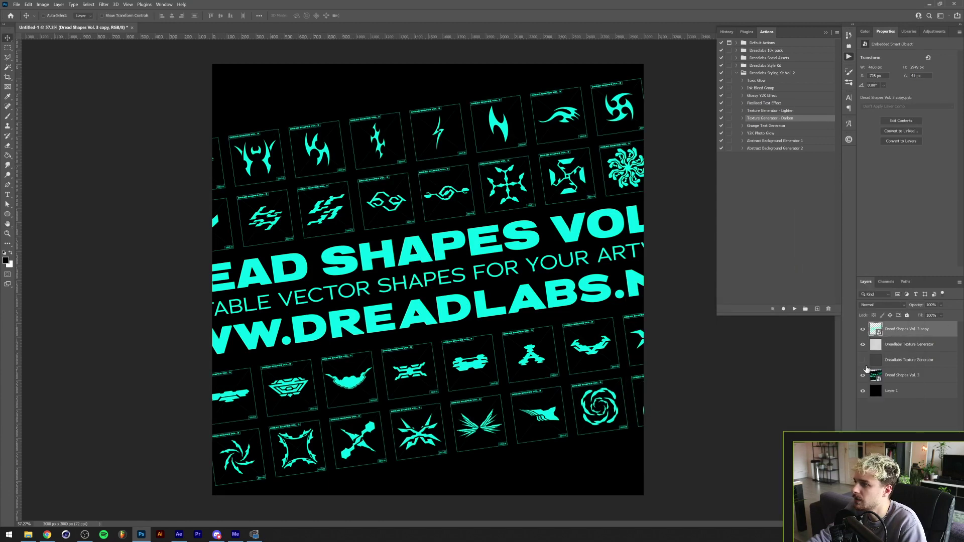
Step: Hide the layers below the copy and move the Multiply texture layer above the shapes copy
drag(863, 345, 862, 391)
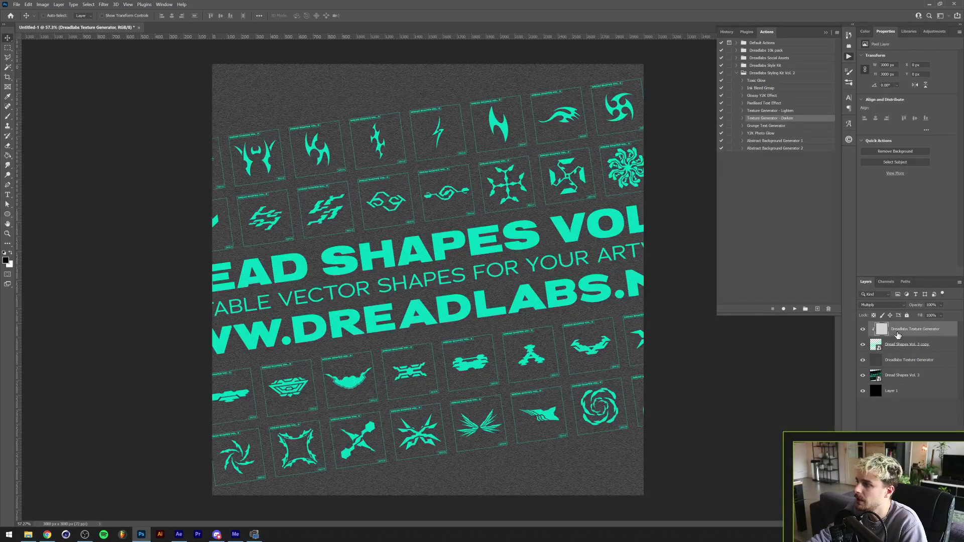
drag(862, 391, 862, 345)
drag(898, 344, 918, 331)
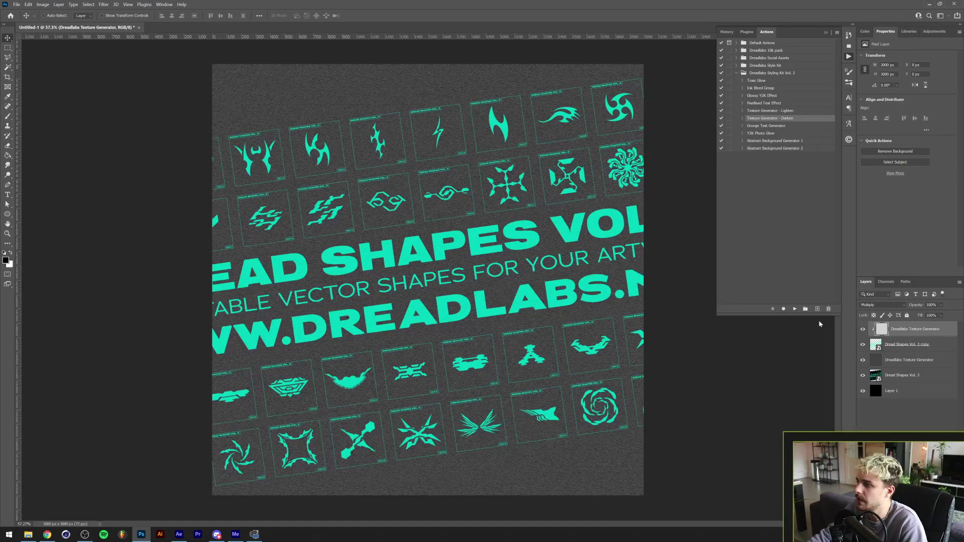
Step: Select the lower Dreadlabs Texture Generator layer
scroll(427, 324, up, 3)
scroll(406, 303, down, 4)
scroll(406, 303, down, 1)
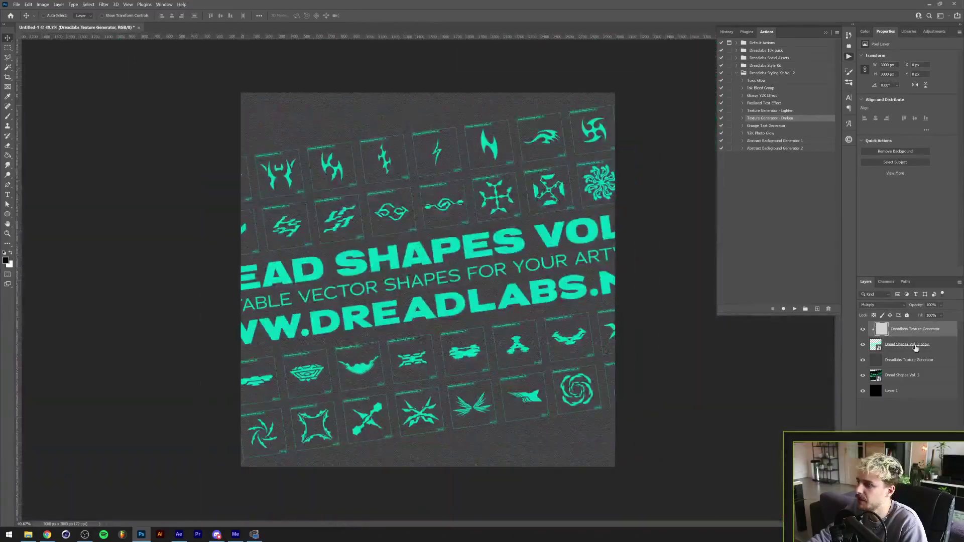
click(909, 360)
scroll(482, 333, down, 1)
scroll(426, 293, up, 5)
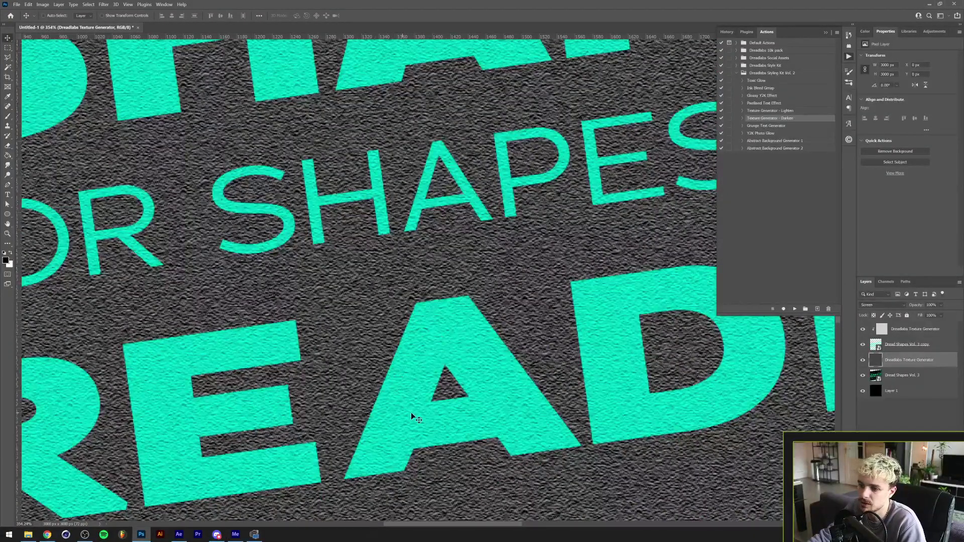
scroll(427, 418, down, 6)
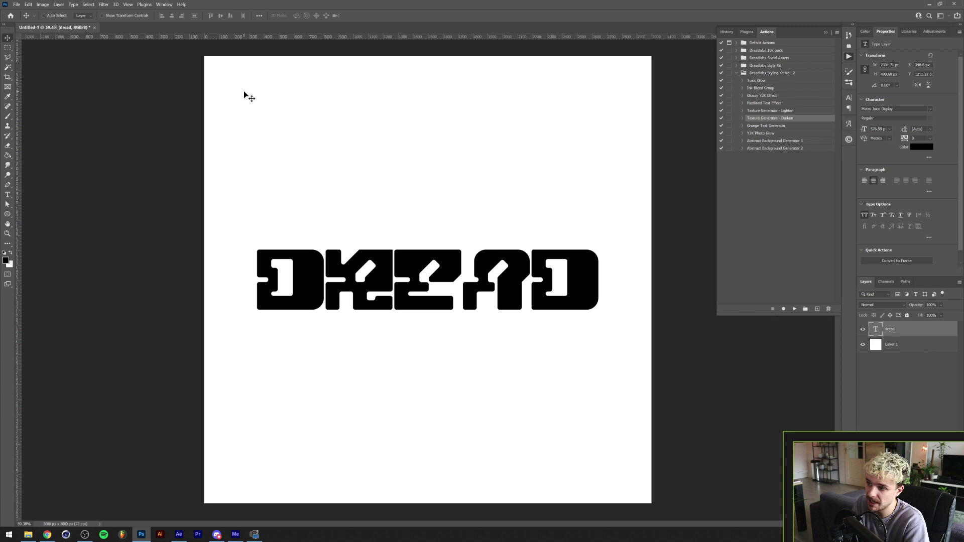
Step: Run Grunge Text Generator to roughen the edges of the DREAD lettering
click(766, 125)
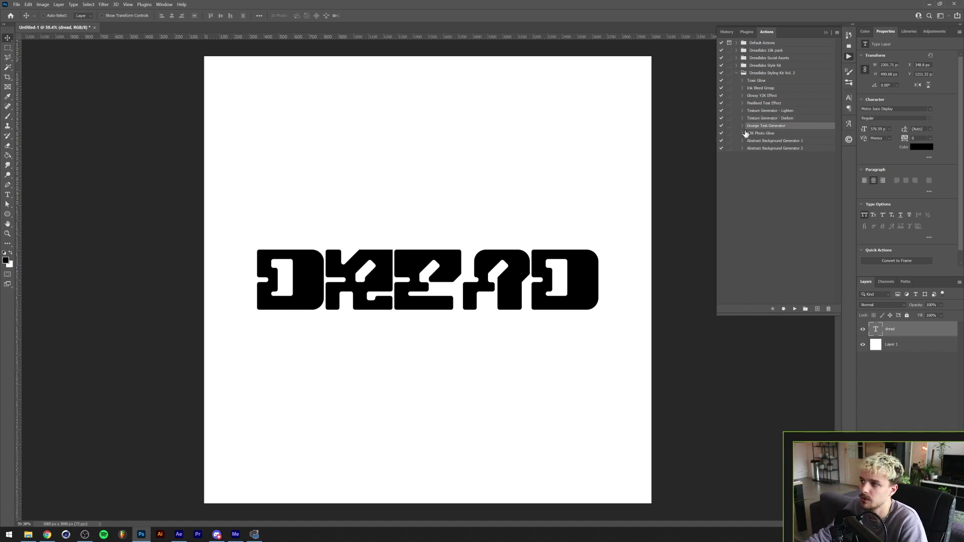
click(795, 310)
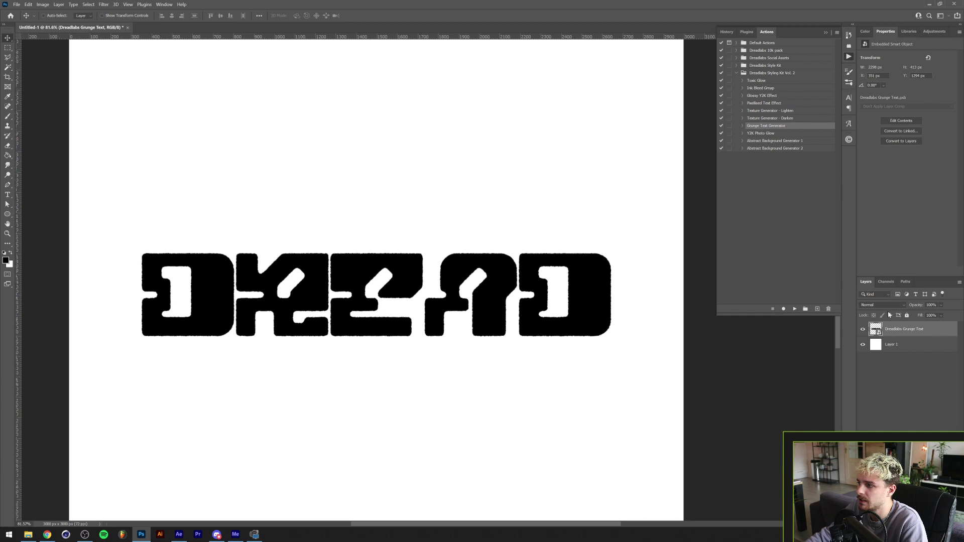
Step: Inspect the grunge text smart object's contents, then revert to the plain DREAD text layer
double_click(874, 330)
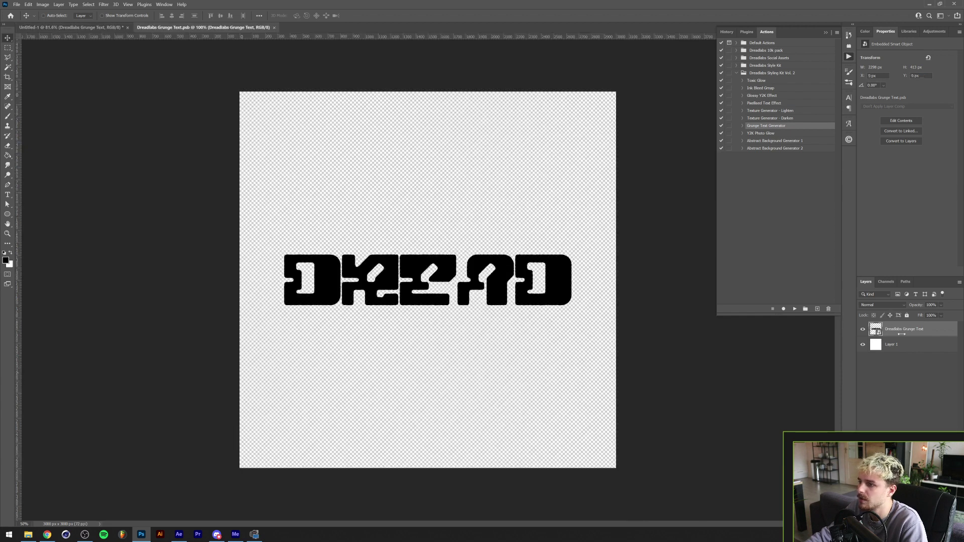
click(272, 28)
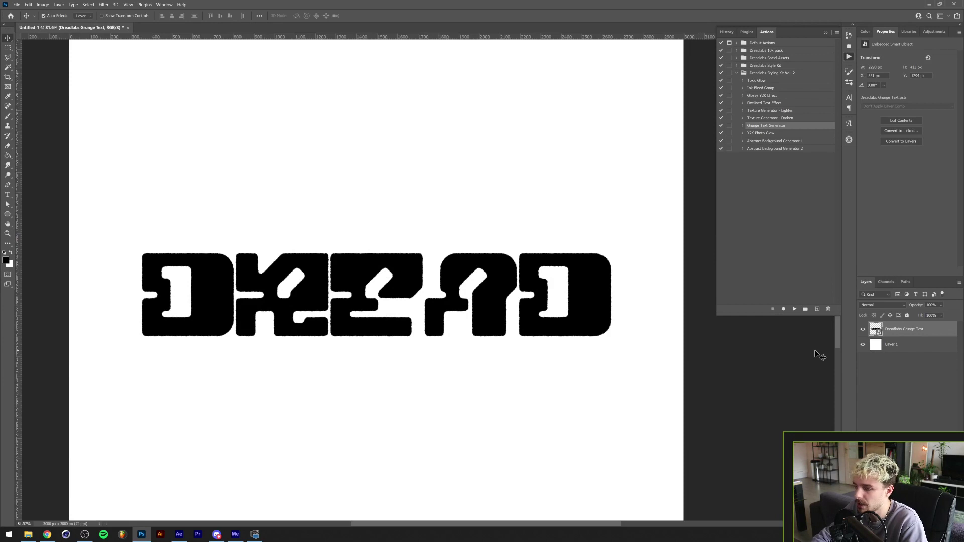
key(ctrl+z)
key(ctrl+z)
key(ctrl+z)
Step: Shrink the DREAD text about its centre and fit the whole canvas in the window
key(ctrl+t)
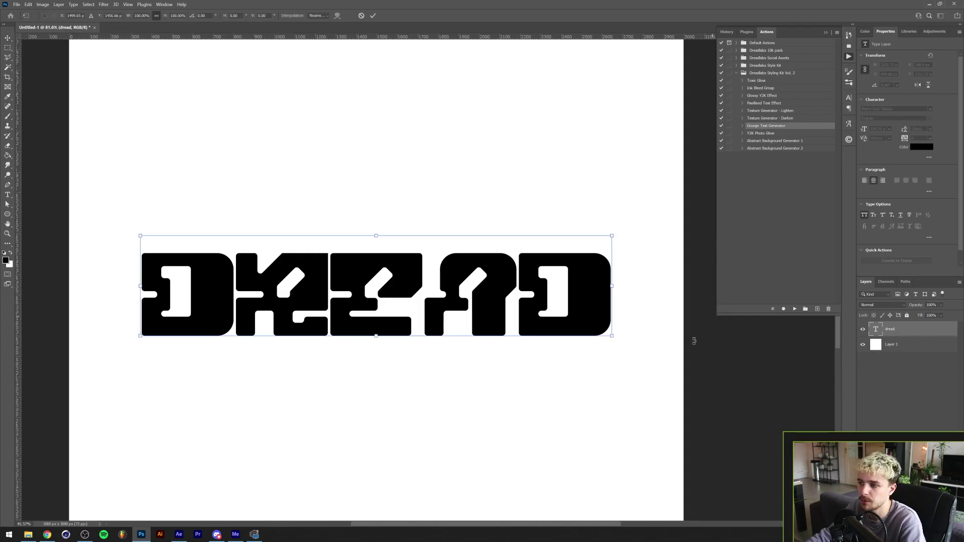
drag(608, 286, 510, 277)
key(Return)
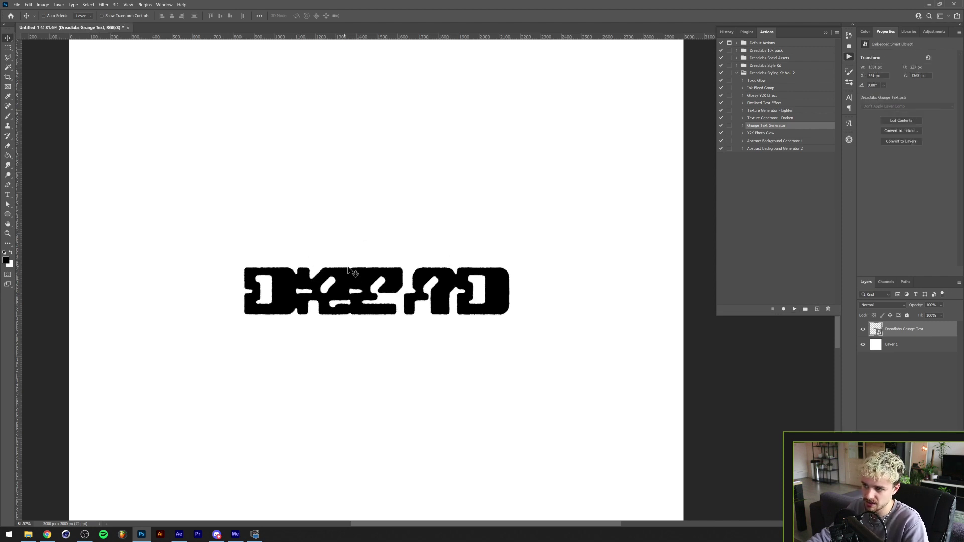
key(ctrl+t)
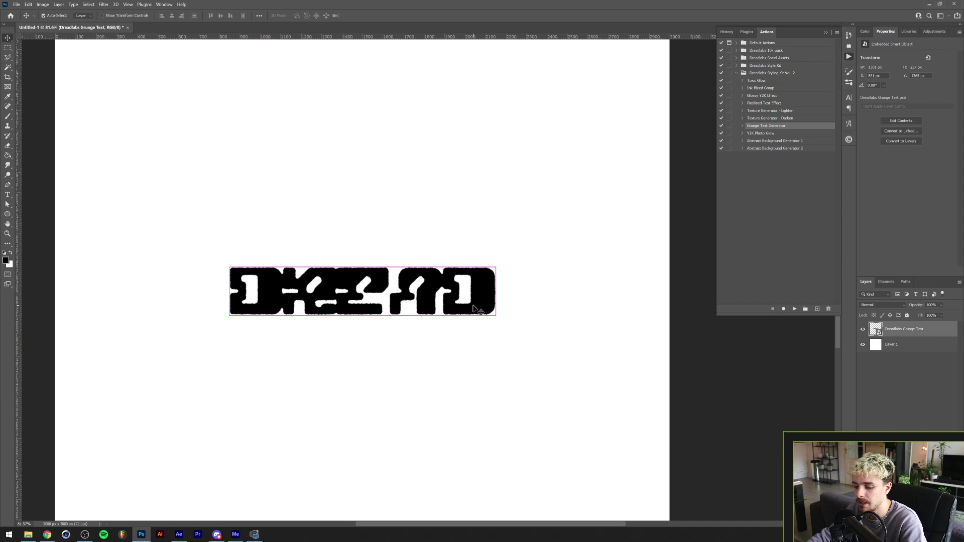
key(ctrl+0)
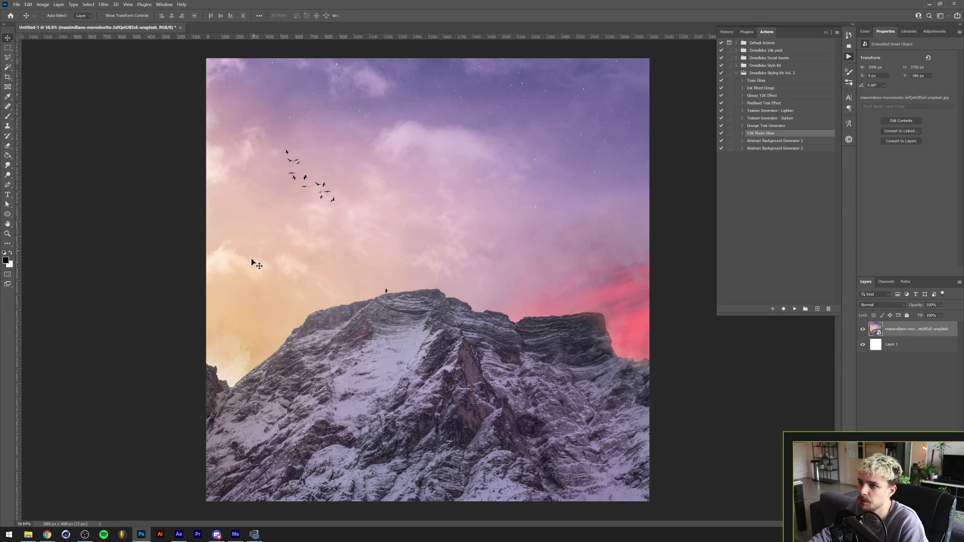
Step: Widen the panel dock and run Y2K Photo Glow on the snowy mountain photo
drag(857, 367, 825, 367)
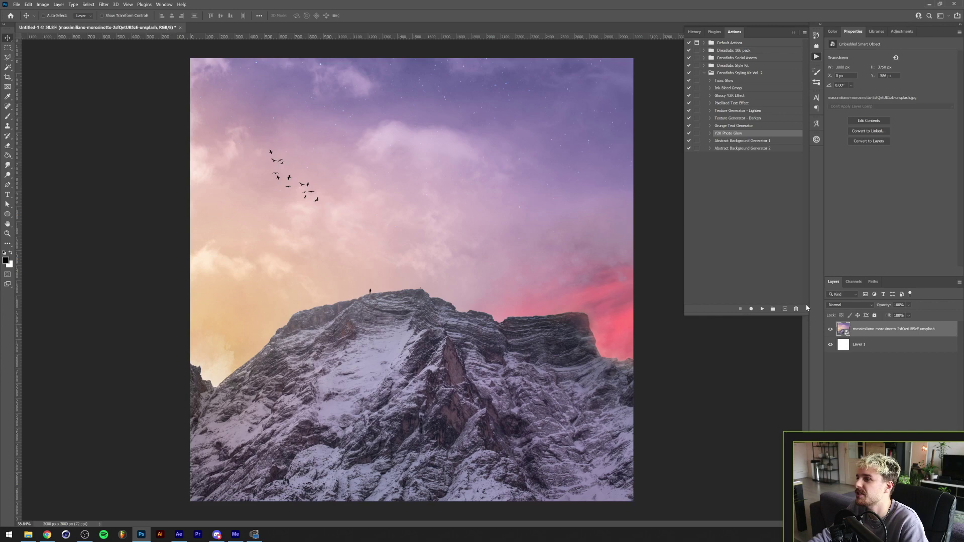
click(762, 309)
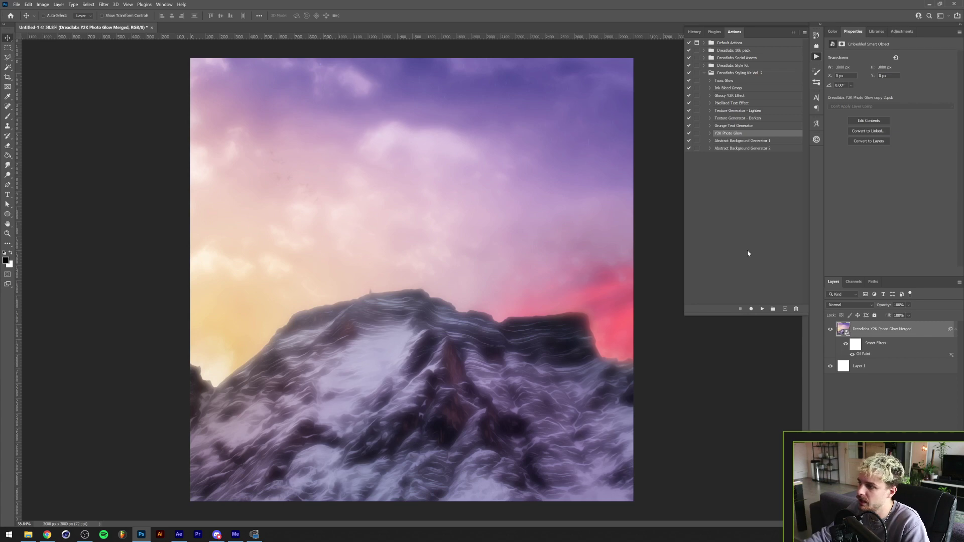
scroll(452, 314, up, 2)
scroll(432, 316, down, 3)
scroll(422, 351, up, 3)
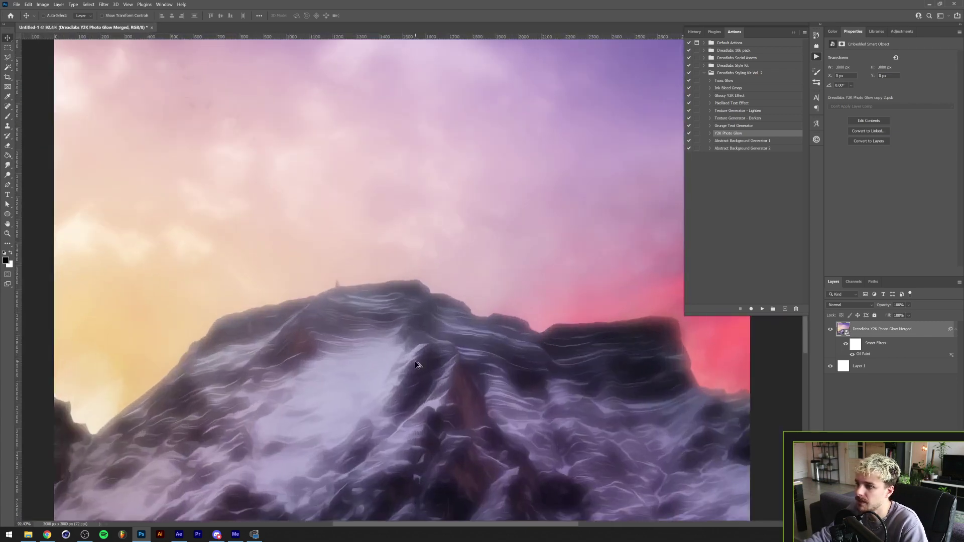
scroll(420, 327, down, 2)
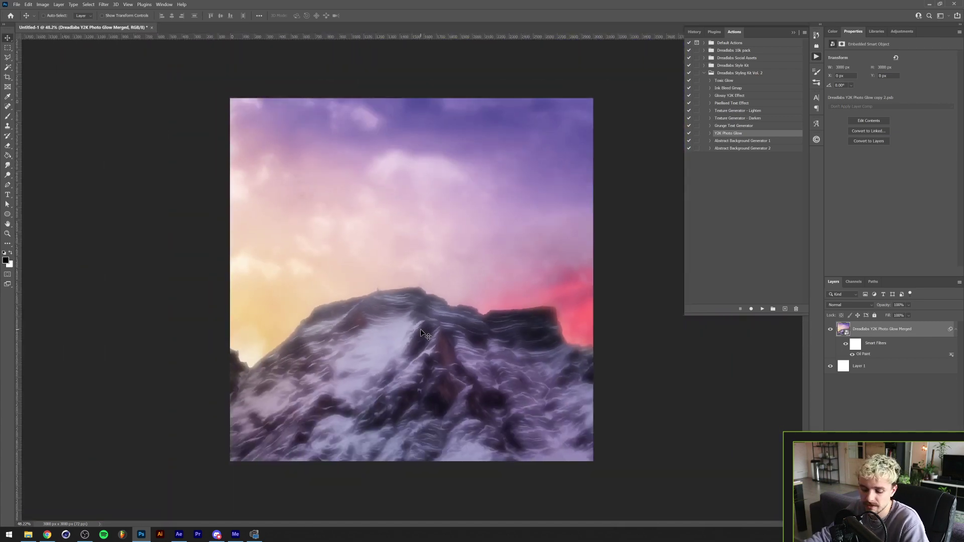
scroll(420, 329, up, 5)
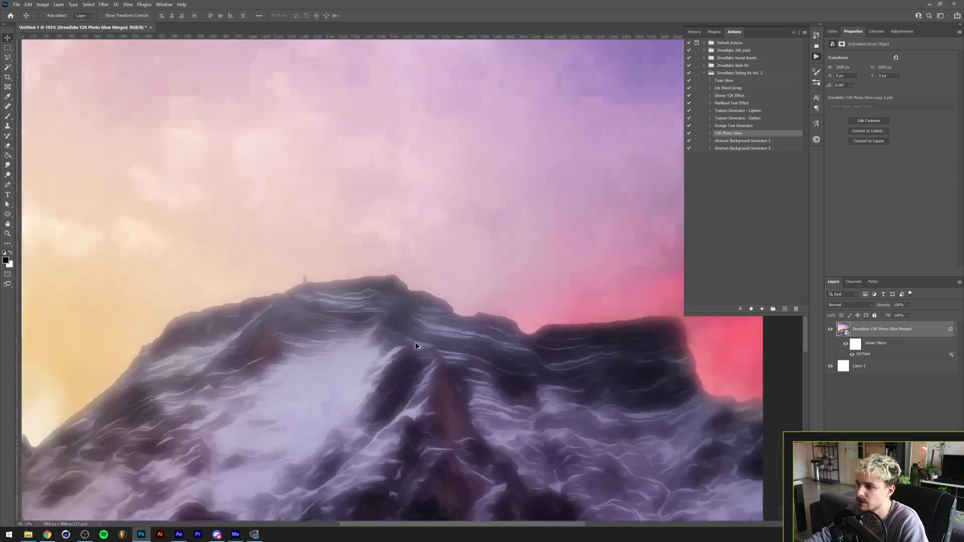
scroll(415, 345, down, 3)
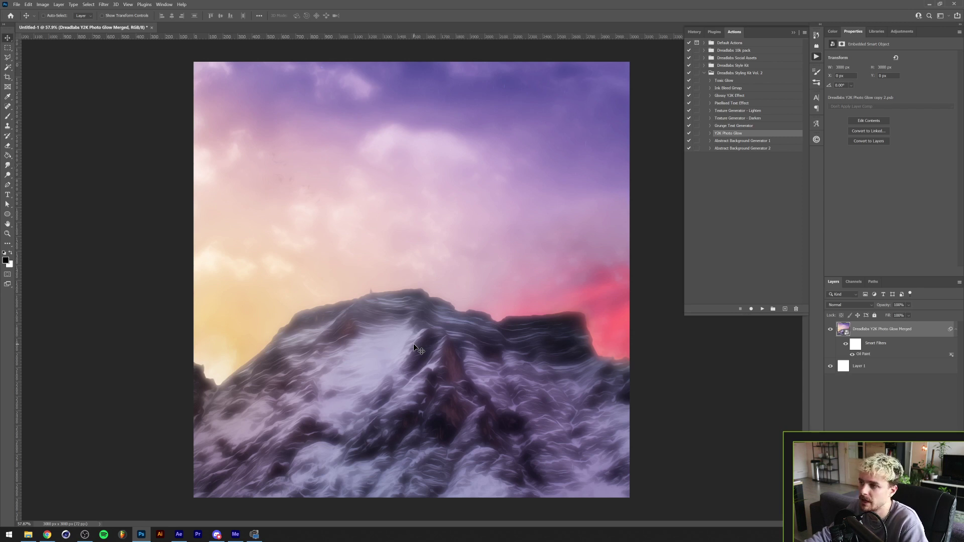
Step: Delete the glowing photo layer and generate a swirling background with Abstract Background Generator 1
key(Delete)
click(718, 141)
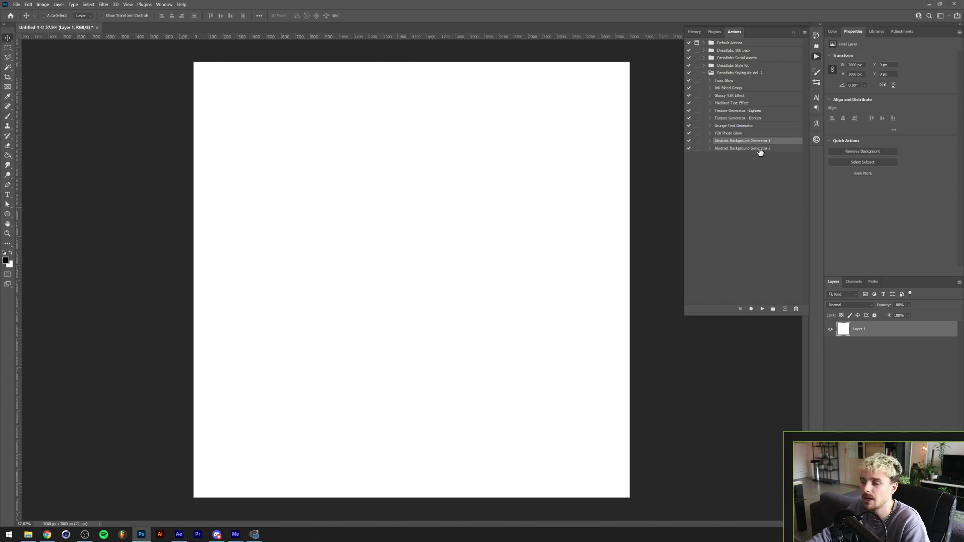
click(761, 310)
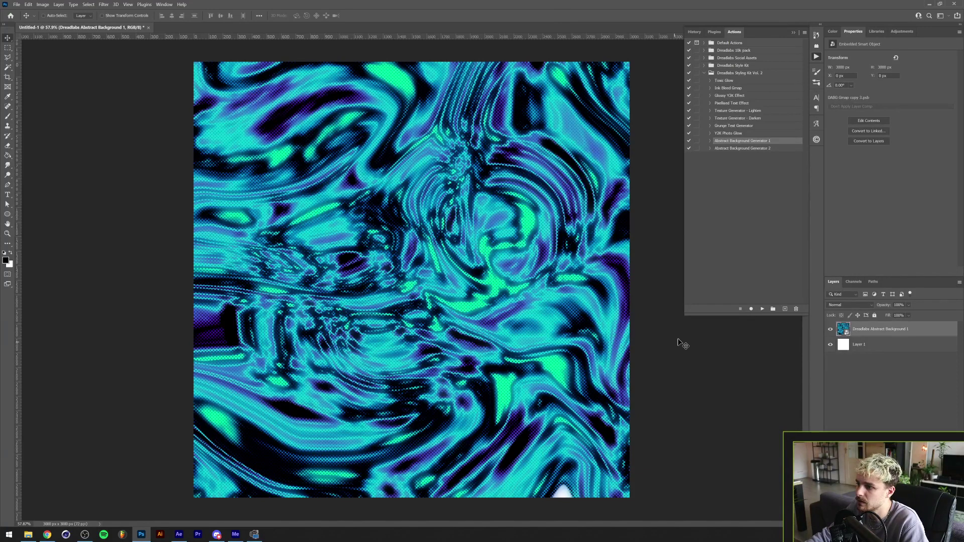
click(739, 148)
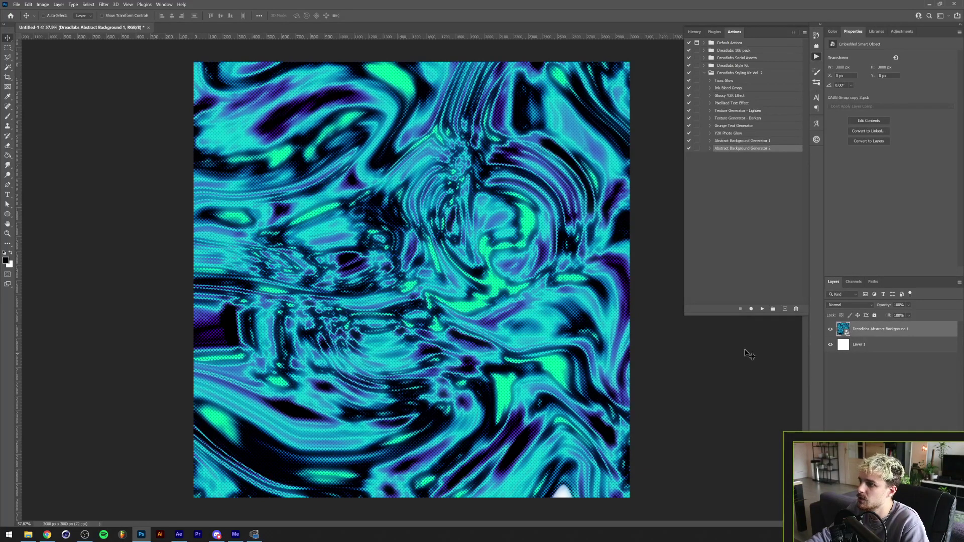
Step: Play Abstract Background Generator 2 to add a green and purple vortex layer on top
click(762, 309)
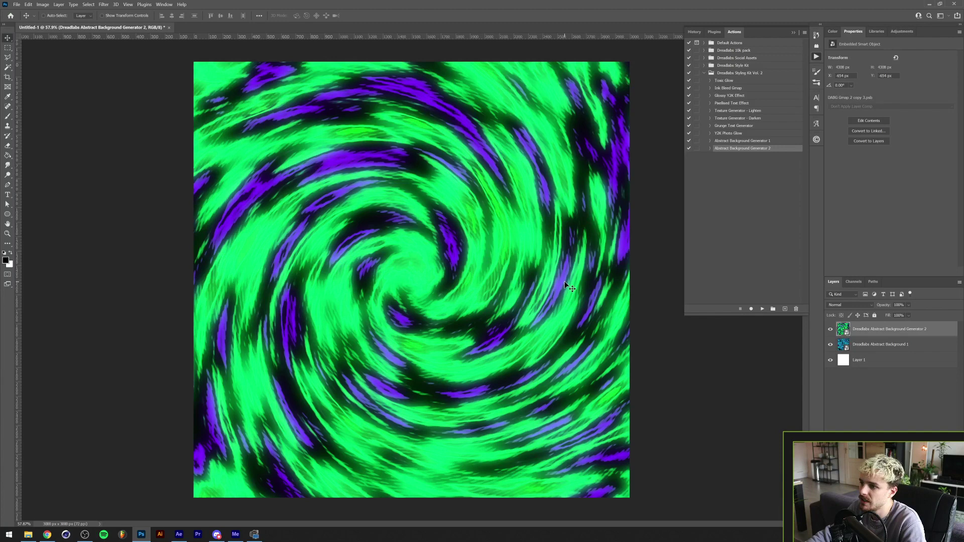